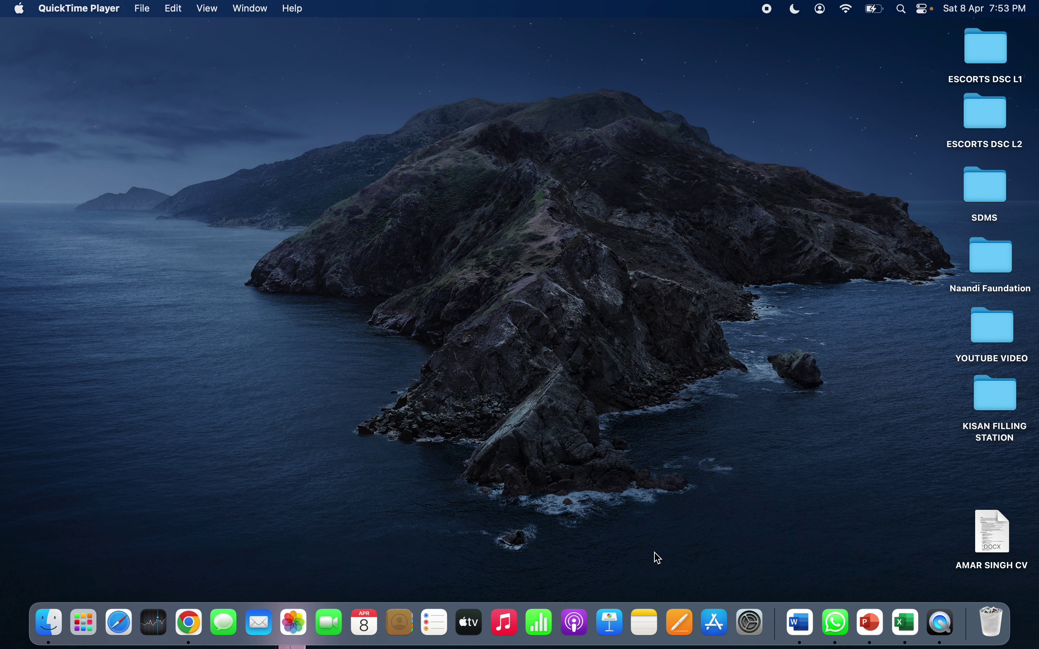
Switch to Google Chrome and close the leftover mail, insurance, SDMS and premium receipt tabs, keeping only the new tab
{"action": "left_click", "coordinate": [189, 623]}
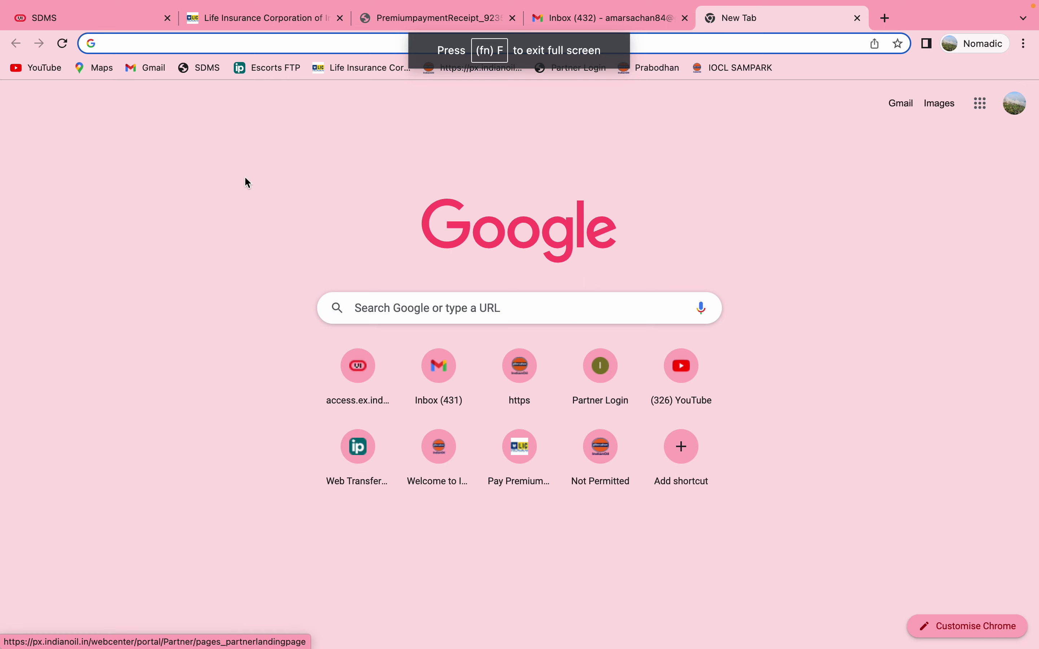
{"action": "left_click", "coordinate": [686, 56]}
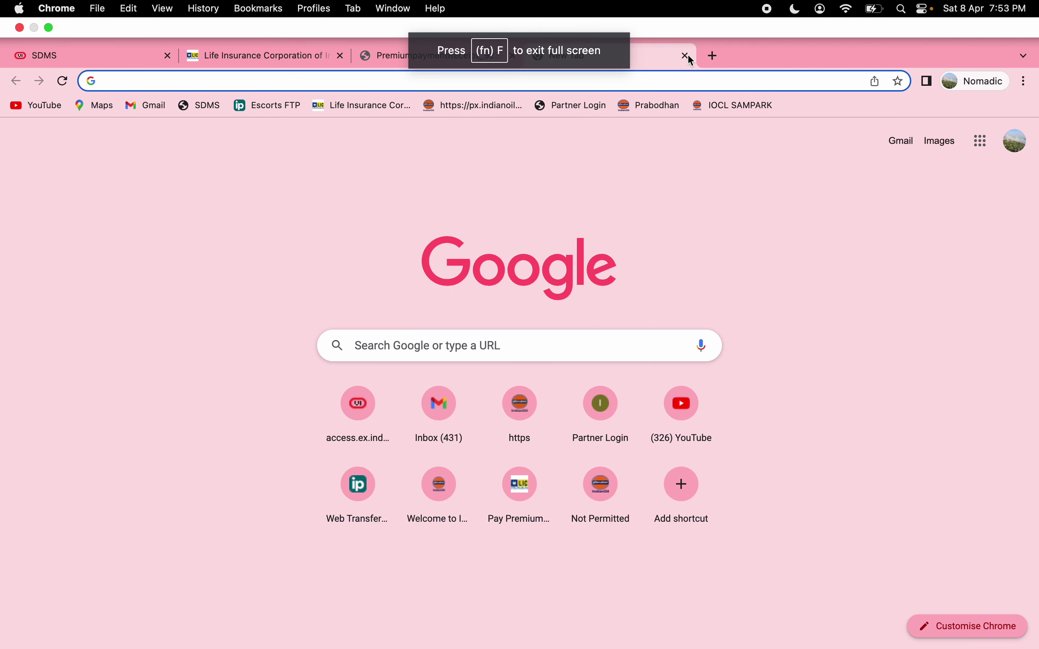
{"action": "left_click", "coordinate": [340, 57]}
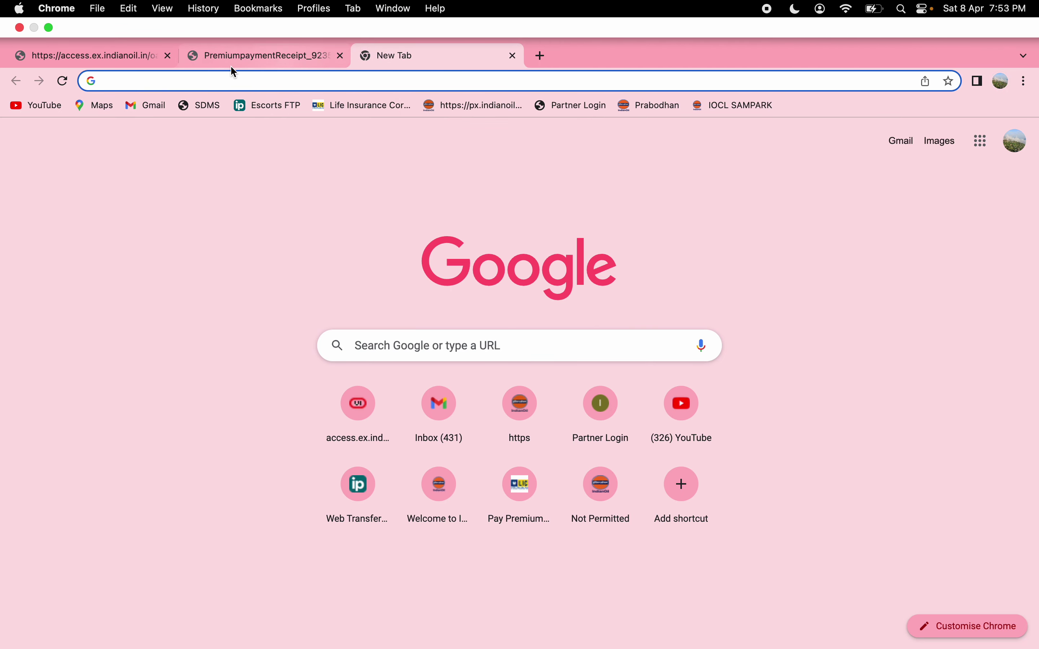
{"action": "left_click", "coordinate": [168, 56]}
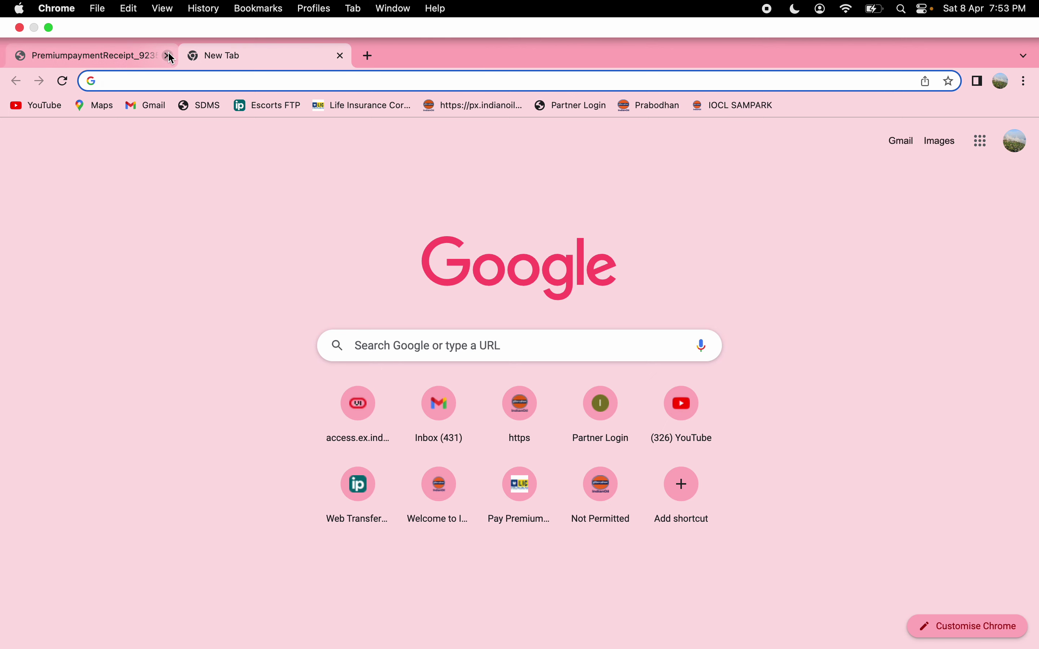
{"action": "left_click", "coordinate": [168, 56]}
Open the bookmarked SDMS portal full screen, log in with the saved credentials and dismiss the session timeout message
{"action": "left_click", "coordinate": [208, 107]}
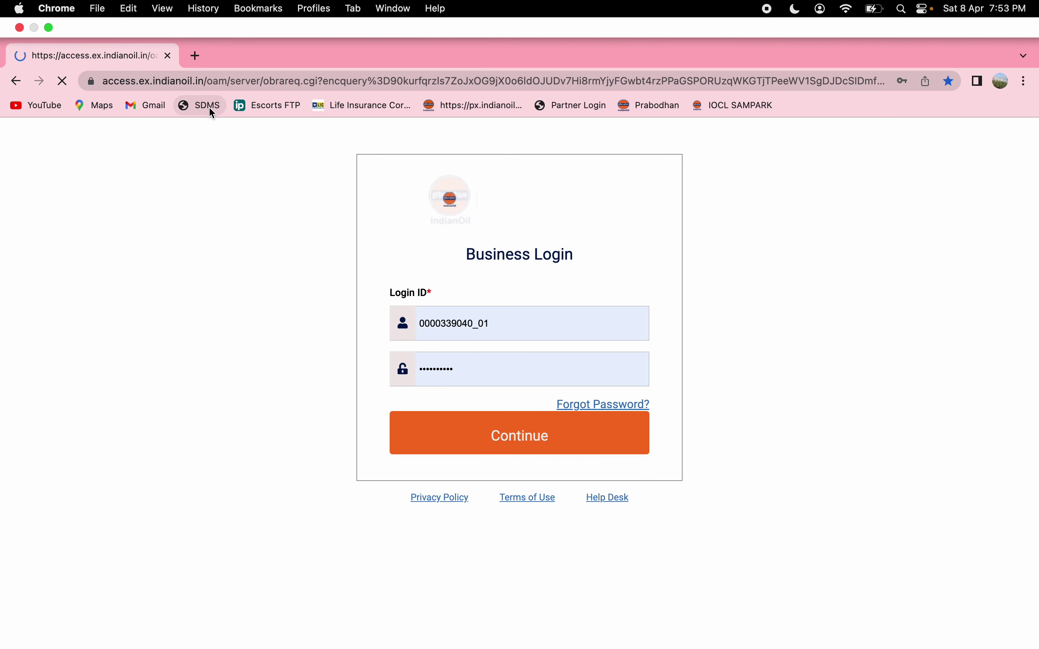
{"action": "key", "text": "ctrl+super+f"}
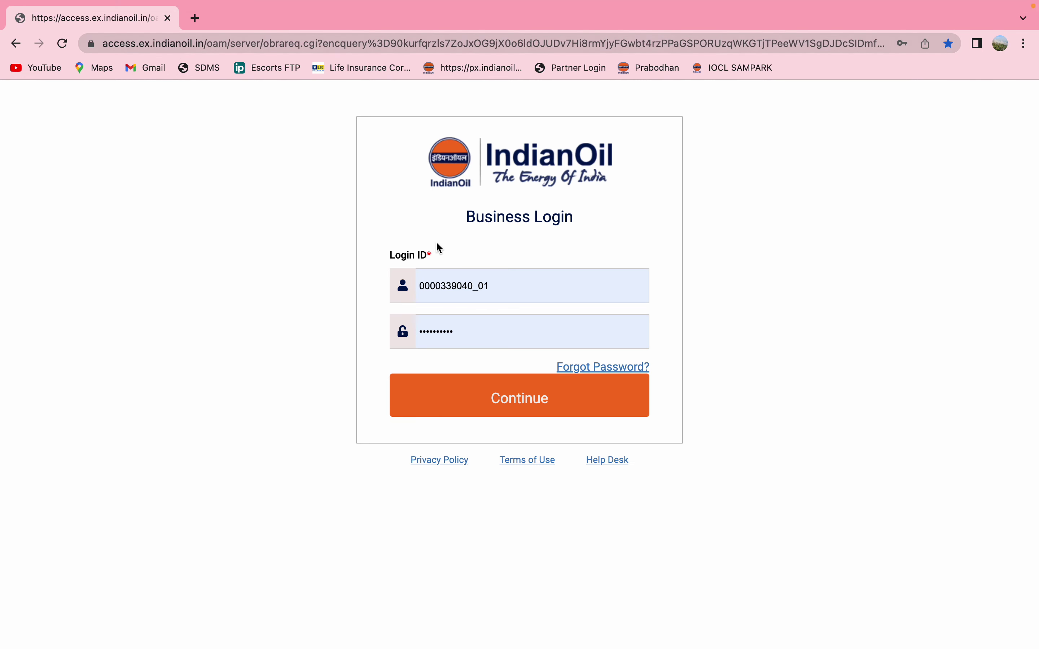
{"action": "left_click", "coordinate": [523, 399]}
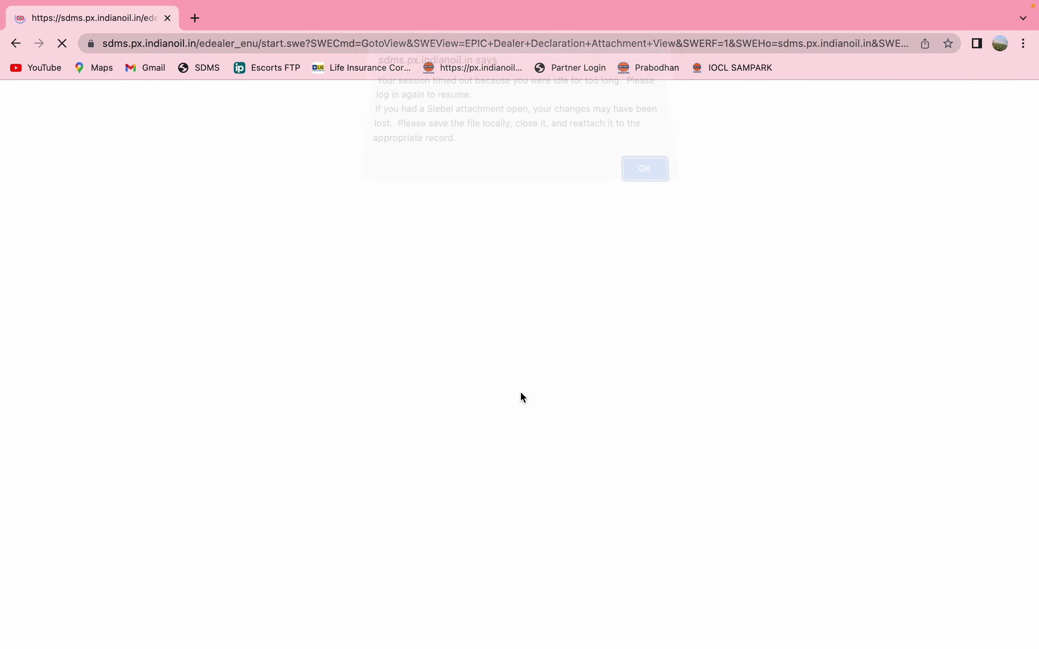
{"action": "left_click", "coordinate": [646, 182]}
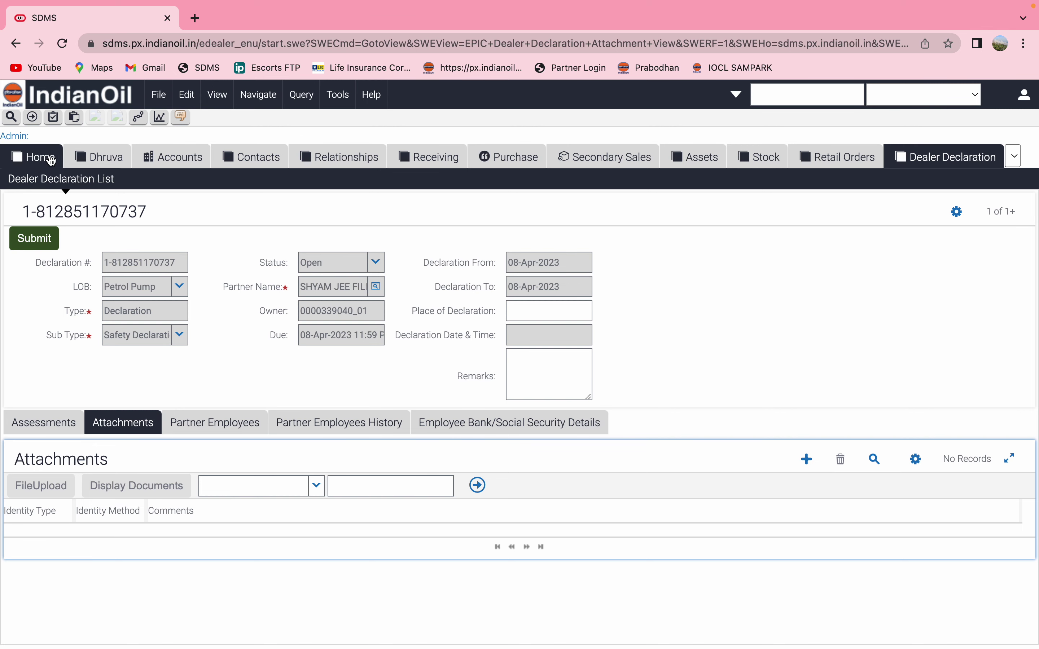
View the 01-Apr-2023 Employee Evaluation activity from the home page and return to the home page
{"action": "left_click", "coordinate": [51, 159]}
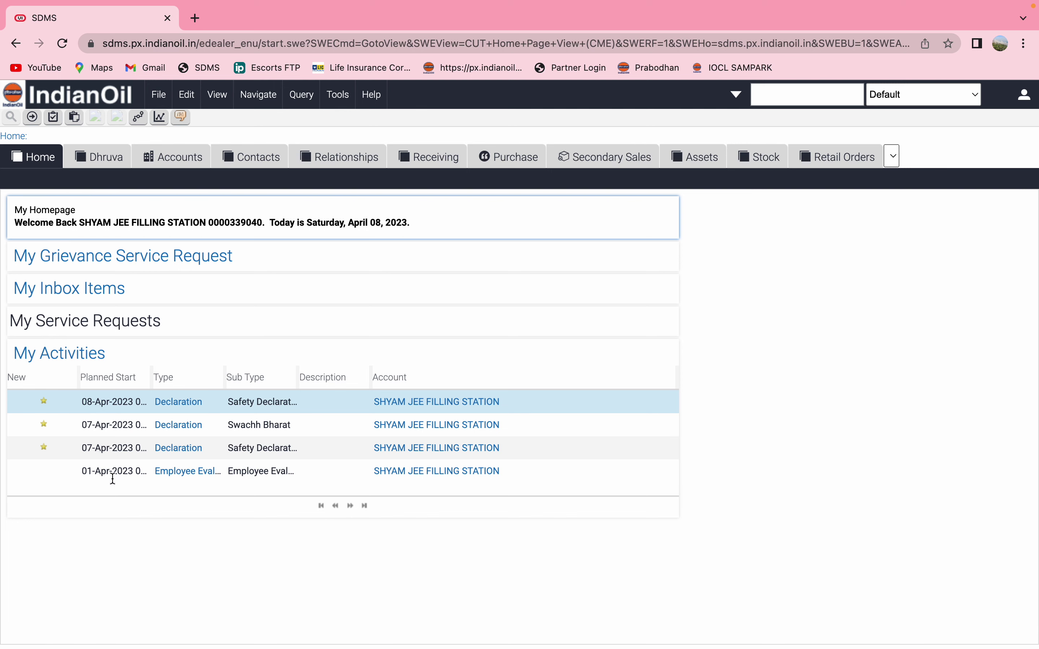
{"action": "left_click", "coordinate": [180, 472]}
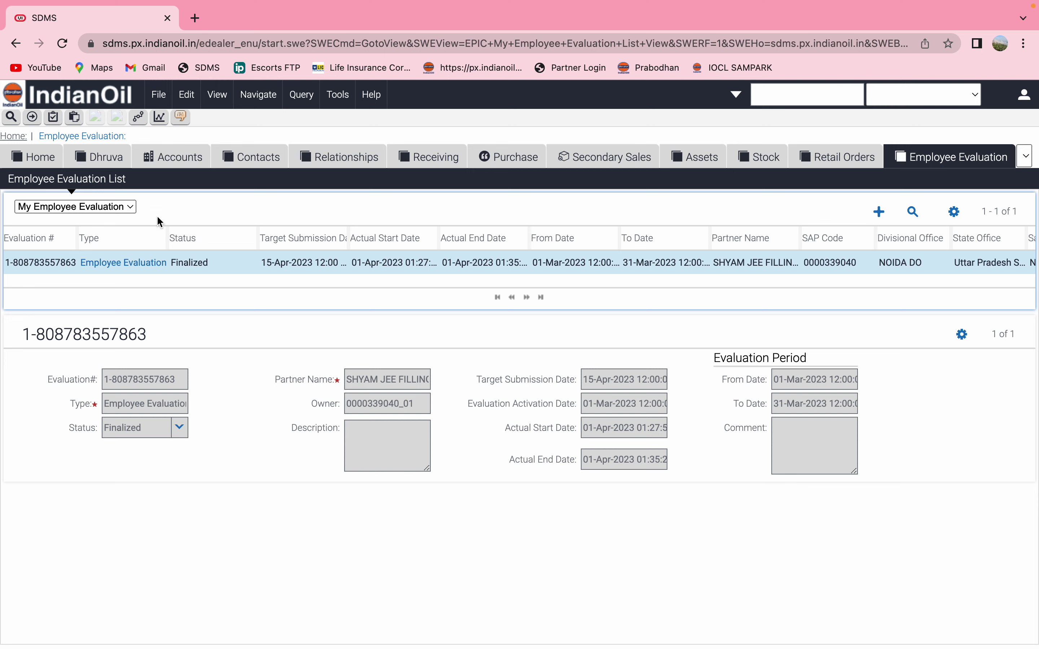
{"action": "left_click", "coordinate": [42, 156]}
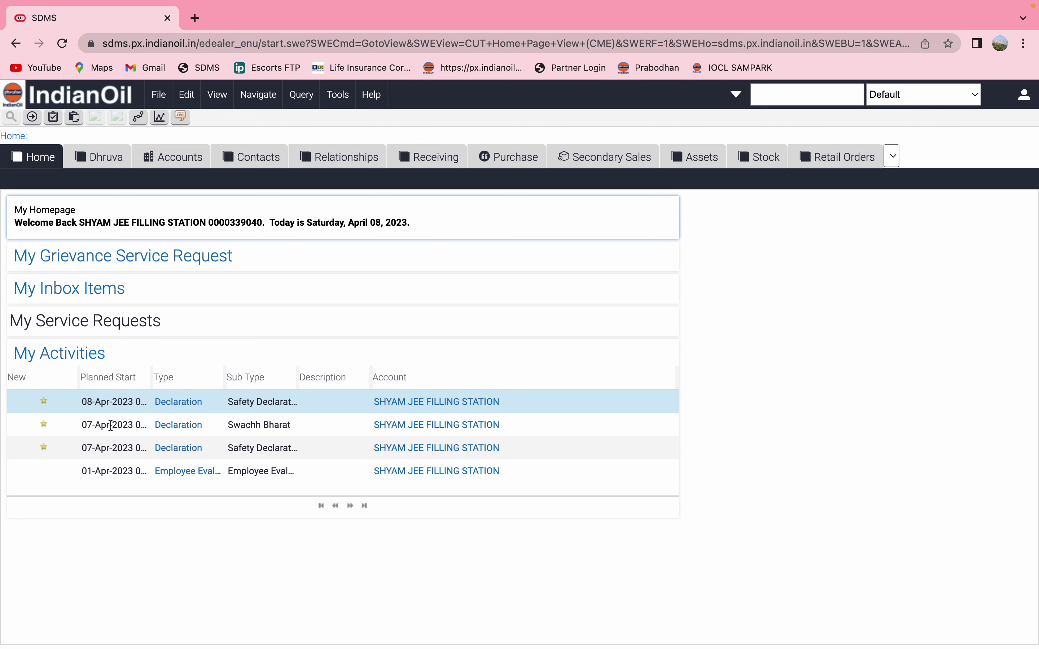
Try to open the 08-Apr-2023 Safety Declaration from My Activities and reload the portal page
{"action": "left_click", "coordinate": [192, 424]}
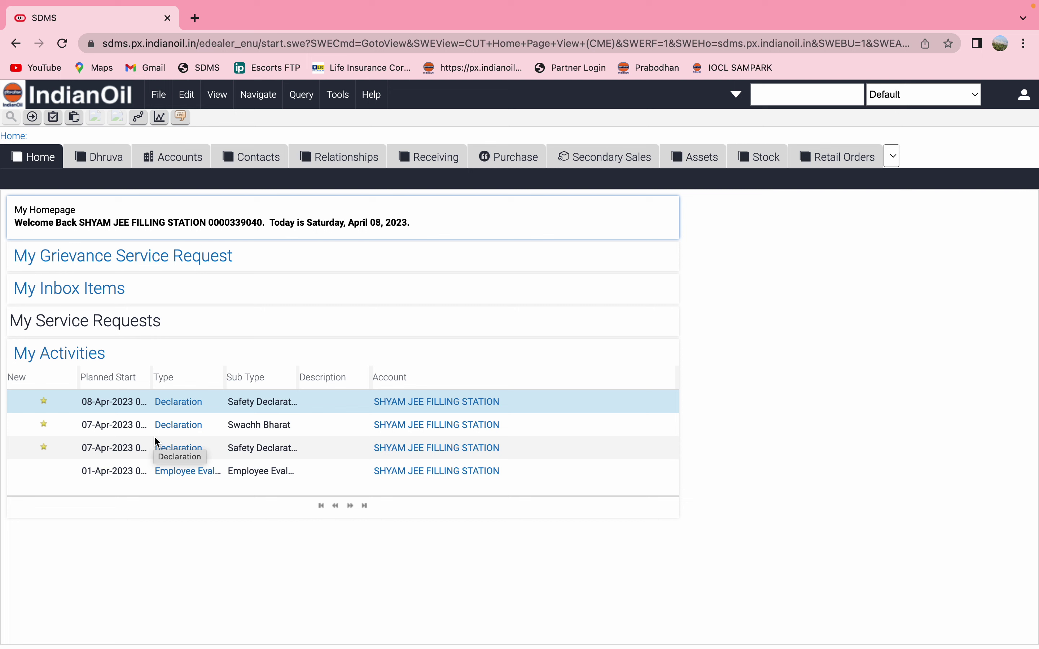
{"action": "left_click", "coordinate": [190, 404]}
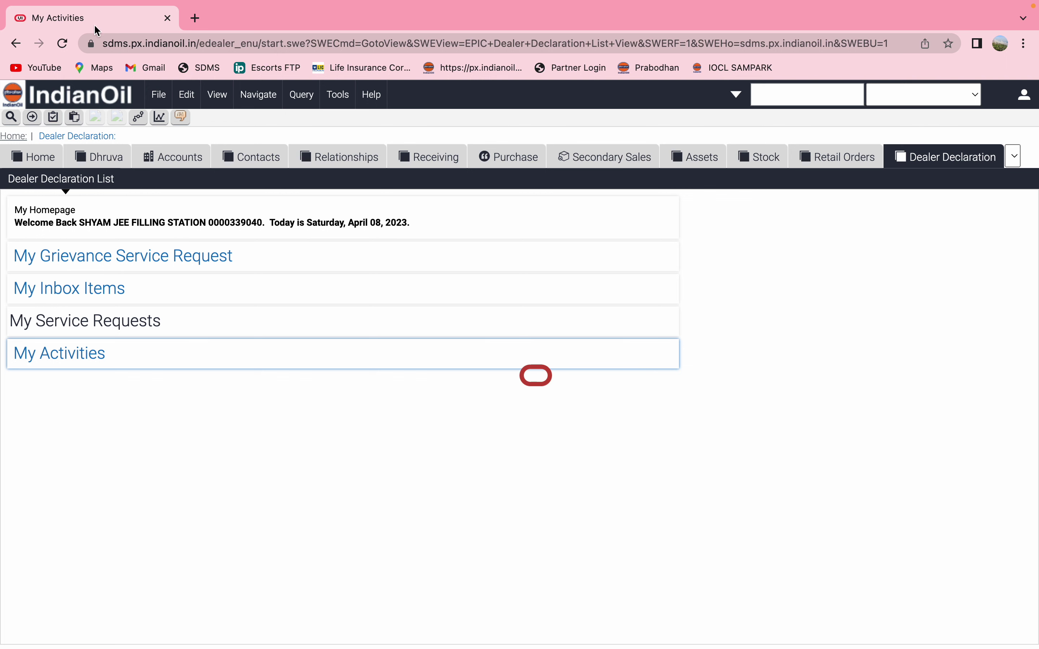
{"action": "left_click", "coordinate": [64, 44]}
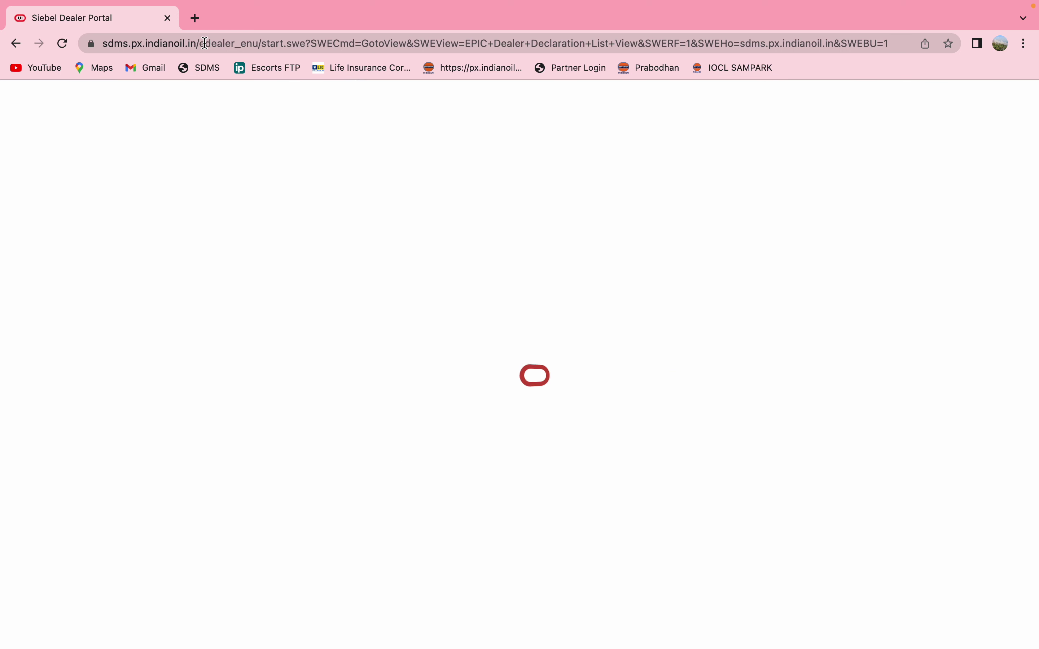
Switch the Wi-Fi connection to the other known network and reload the portal page
{"action": "mouse_move", "coordinate": [863, 34]}
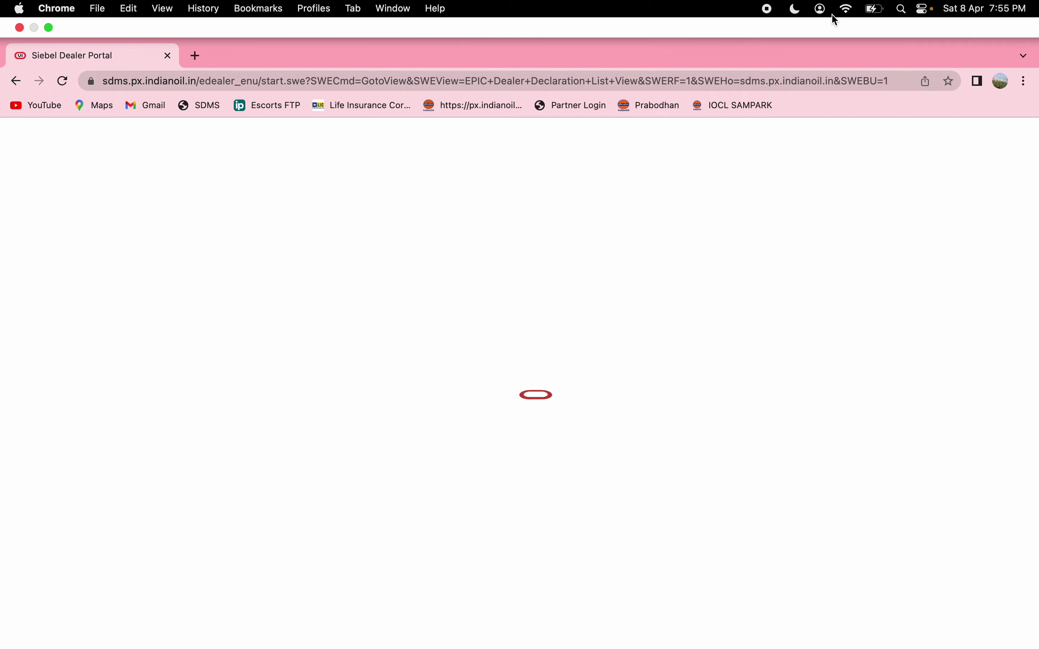
{"action": "left_click", "coordinate": [848, 13]}
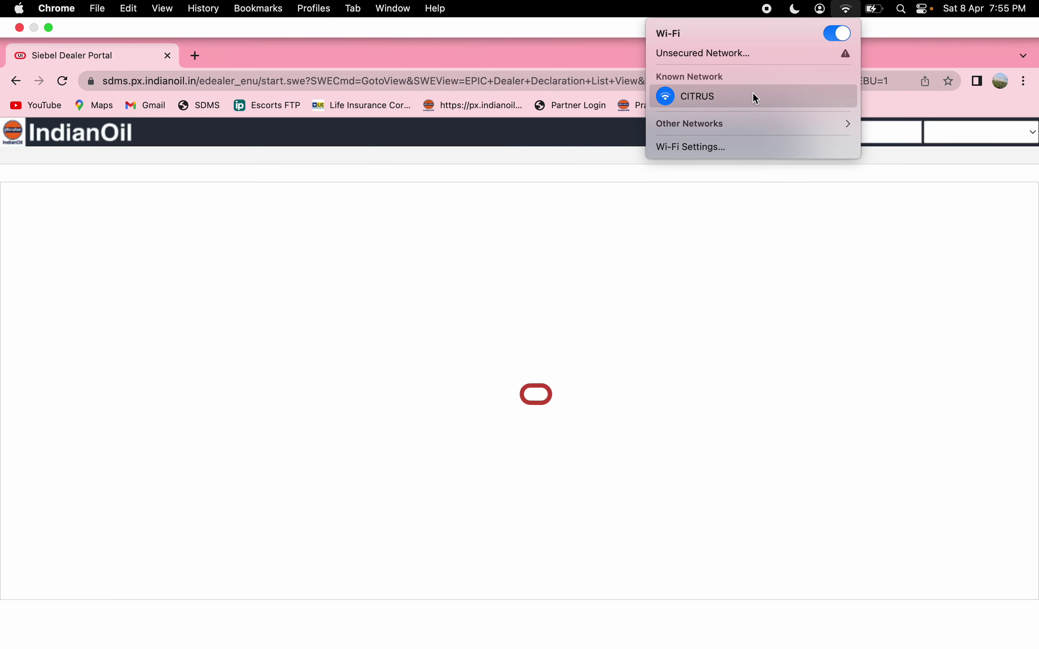
{"action": "left_click", "coordinate": [736, 127]}
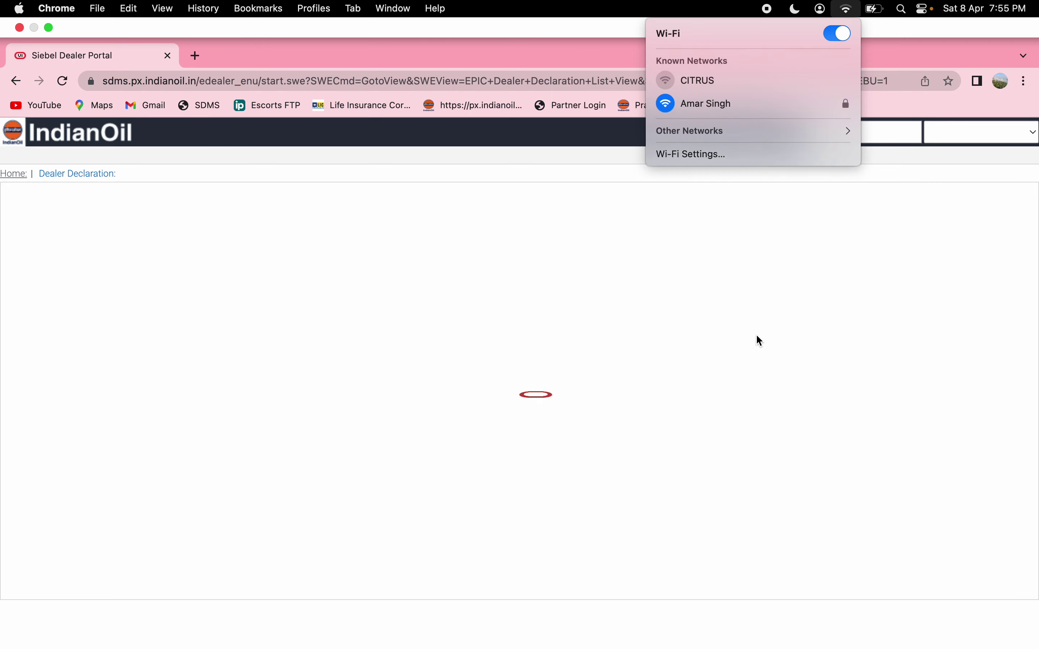
{"action": "left_click", "coordinate": [723, 337]}
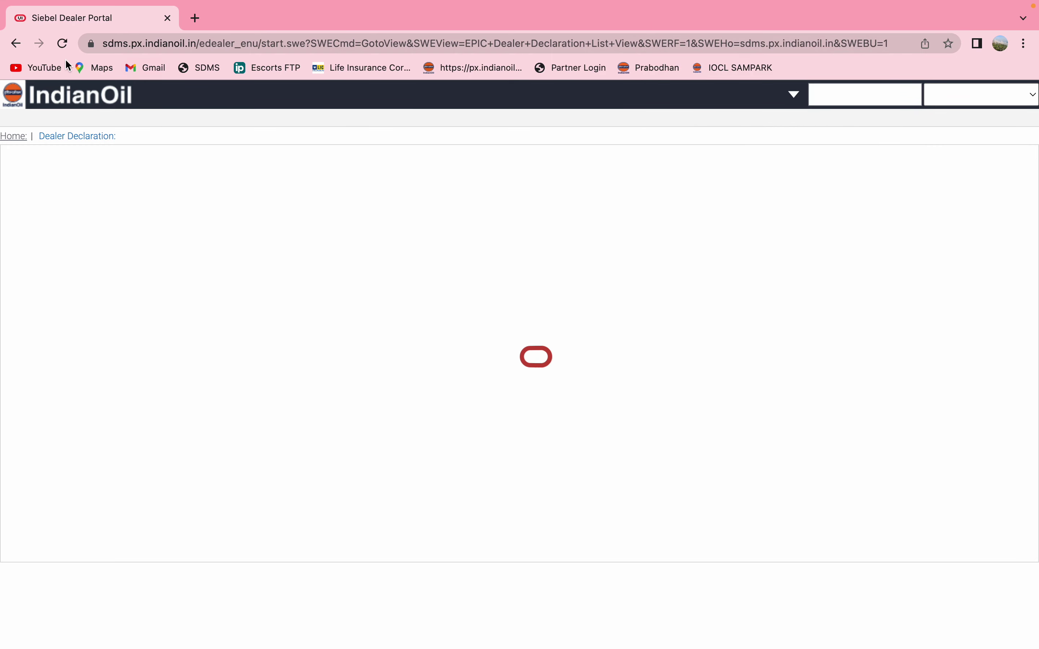
{"action": "left_click", "coordinate": [63, 45]}
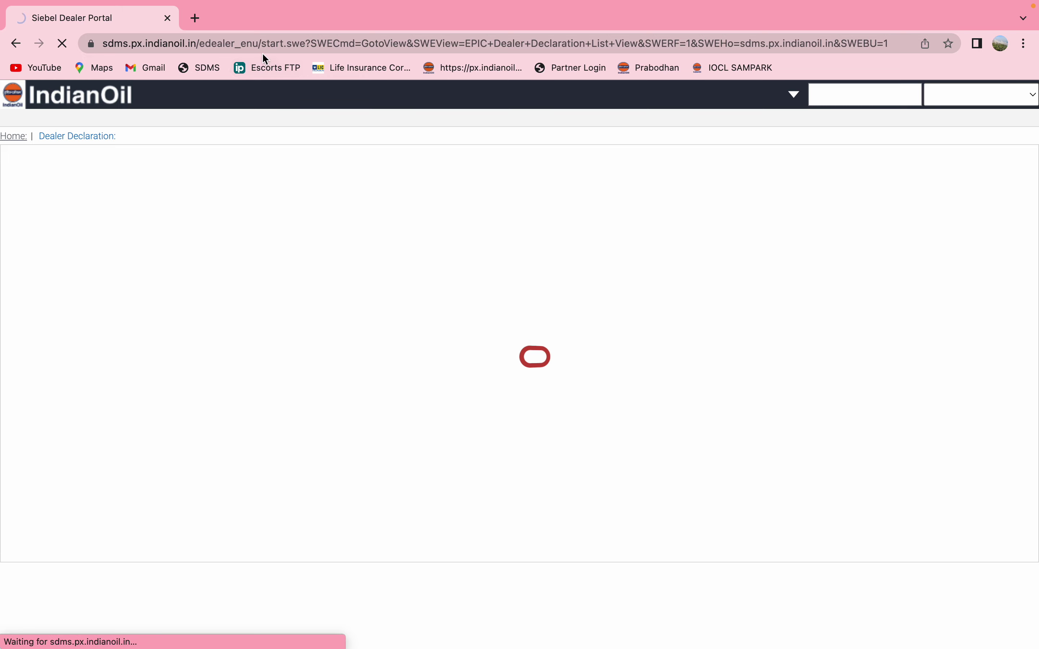
{"action": "left_click", "coordinate": [279, 39]}
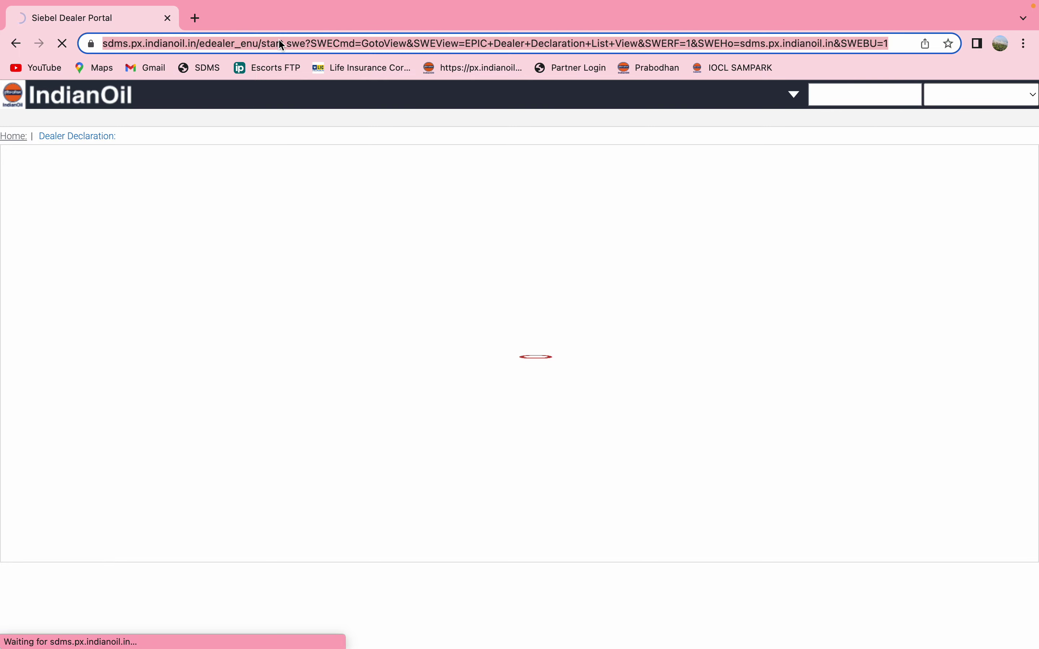
Reconnect the Wi-Fi to CITRUS, close the other Siebel session to launch a new one, and reload the portal
{"action": "mouse_move", "coordinate": [807, 3]}
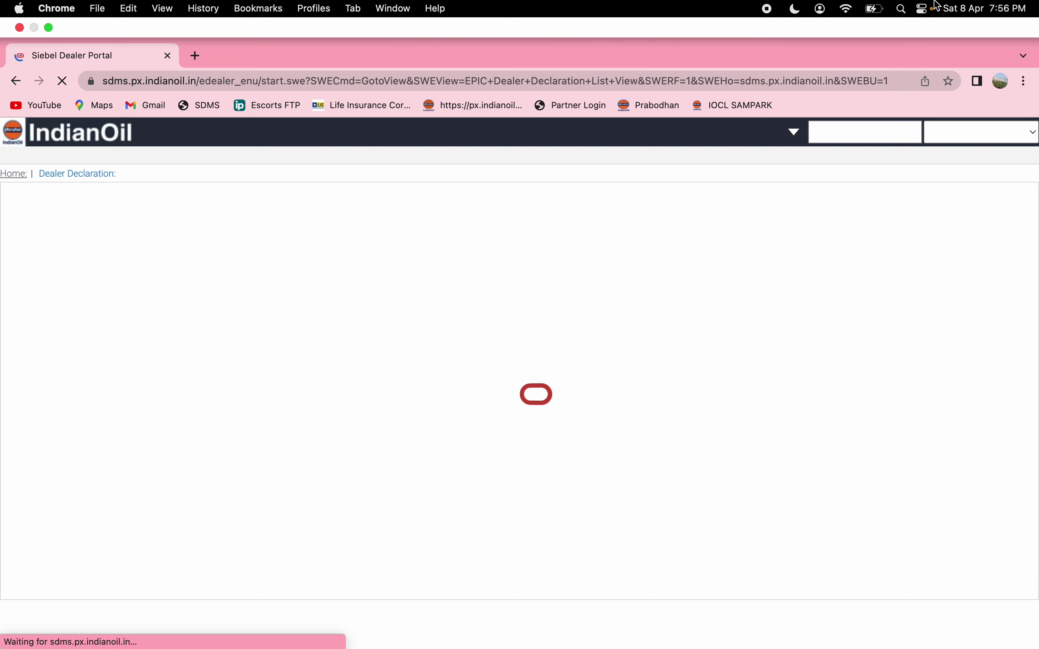
{"action": "left_click", "coordinate": [849, 9]}
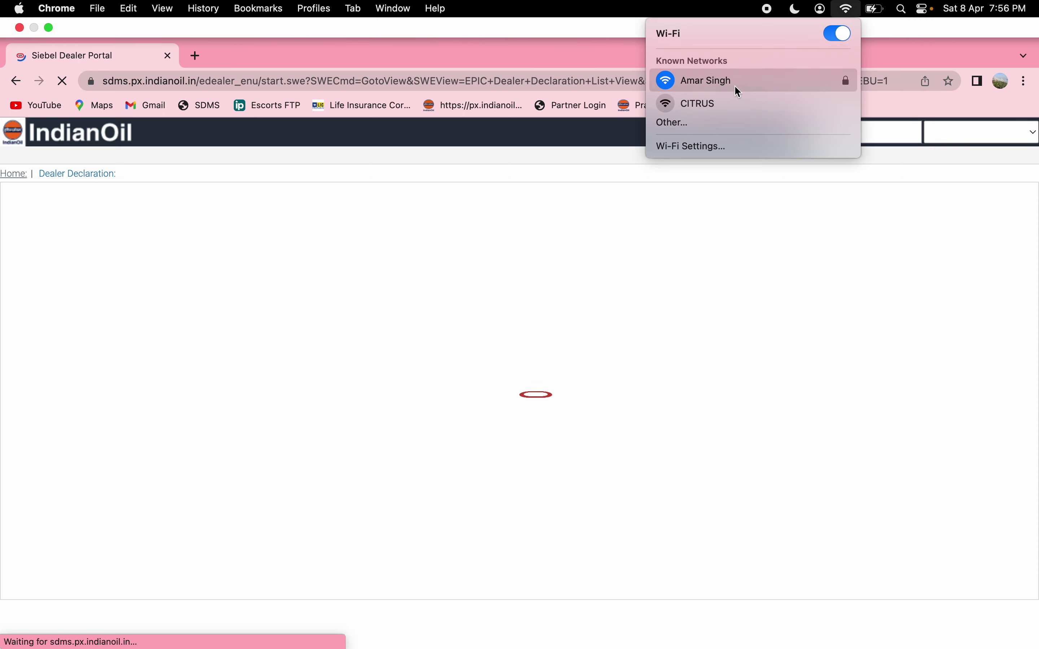
{"action": "left_click", "coordinate": [730, 107]}
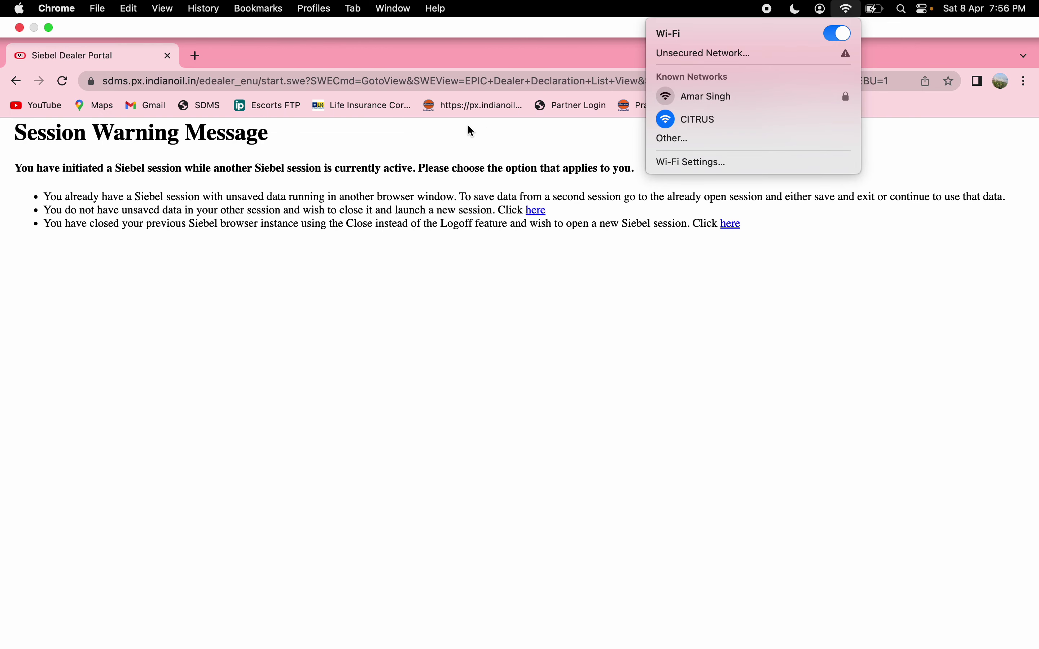
{"action": "left_click", "coordinate": [543, 209]}
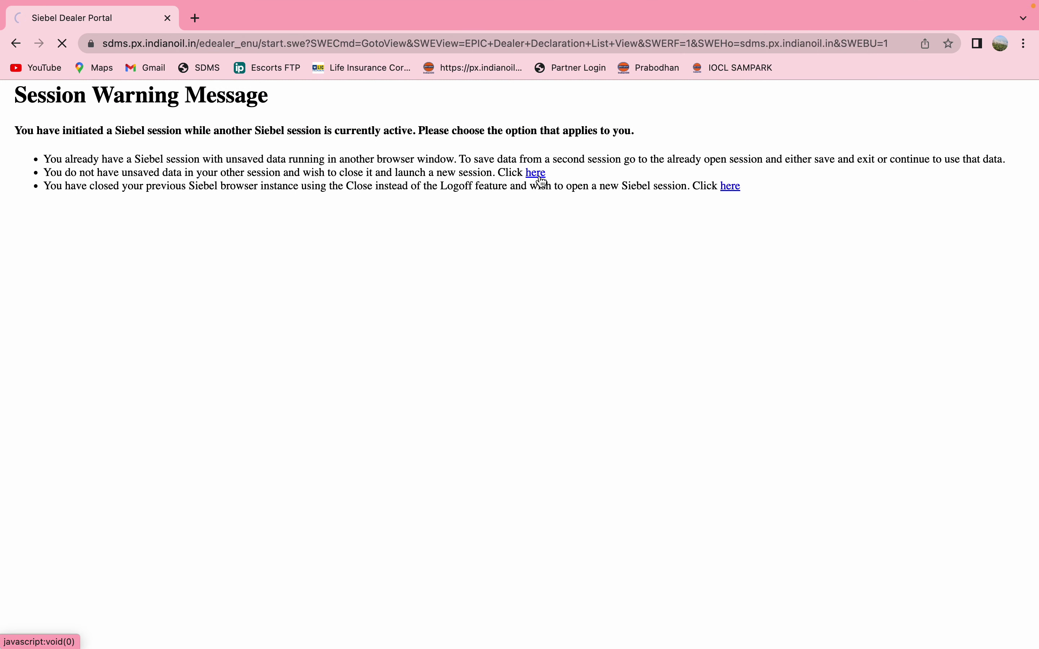
{"action": "mouse_move", "coordinate": [56, 4]}
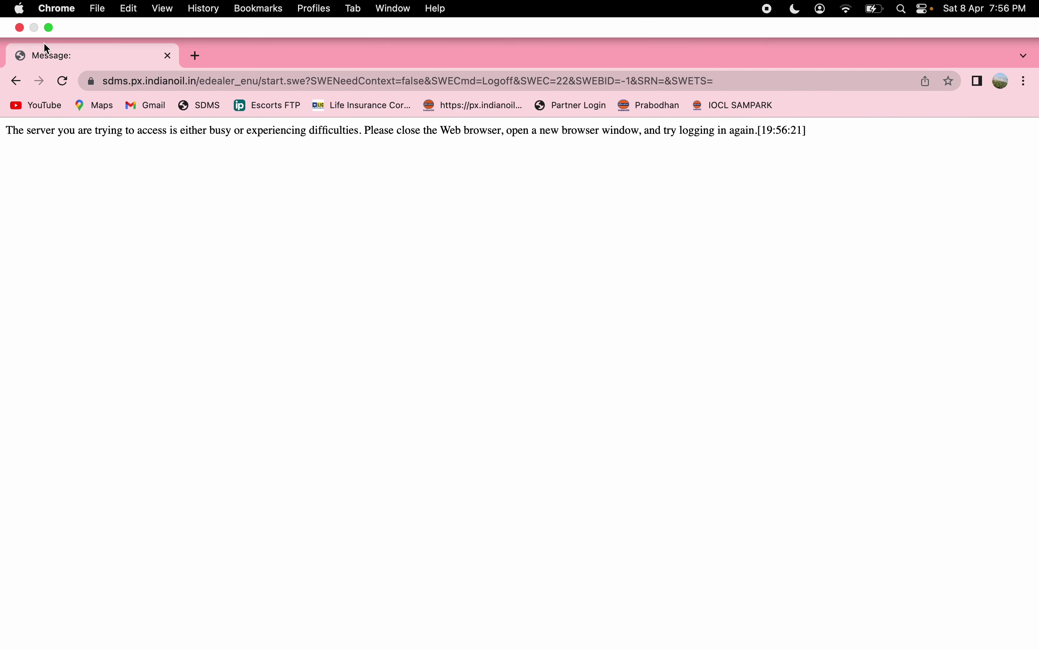
{"action": "left_click", "coordinate": [63, 81]}
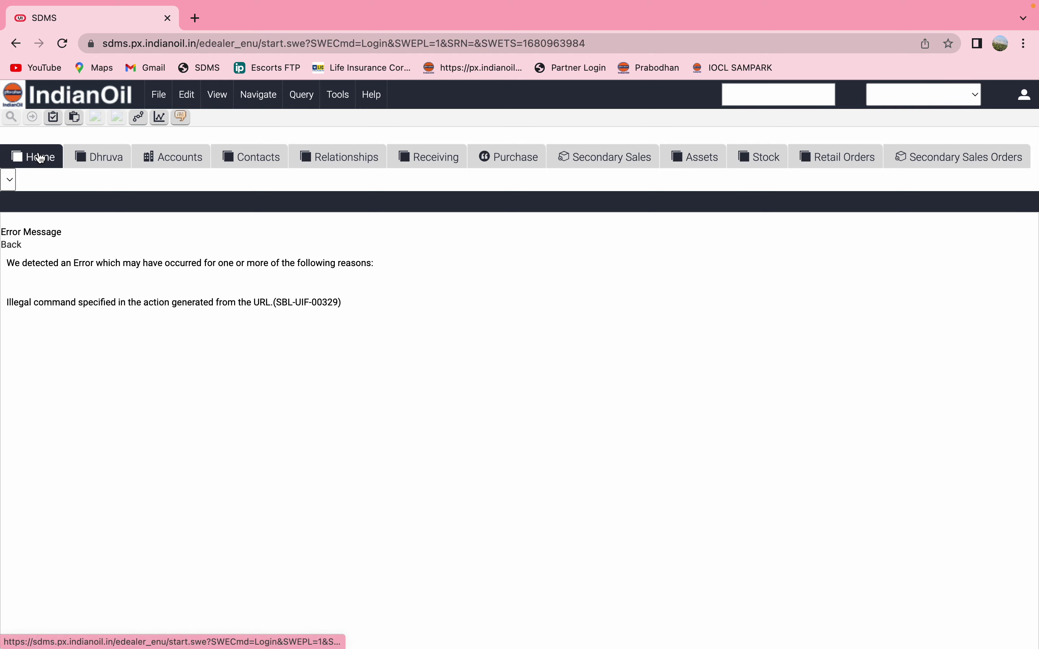
Open the details of the 08-Apr-2023 Safety Declaration from My Activities on the home page
{"action": "left_click", "coordinate": [45, 162]}
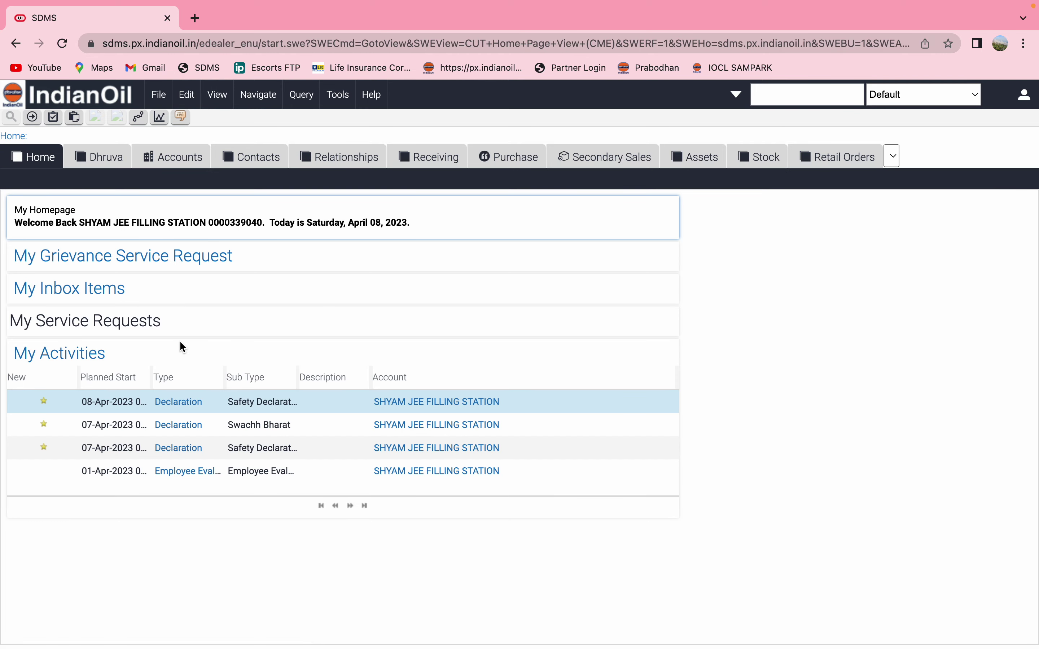
{"action": "left_click", "coordinate": [185, 411]}
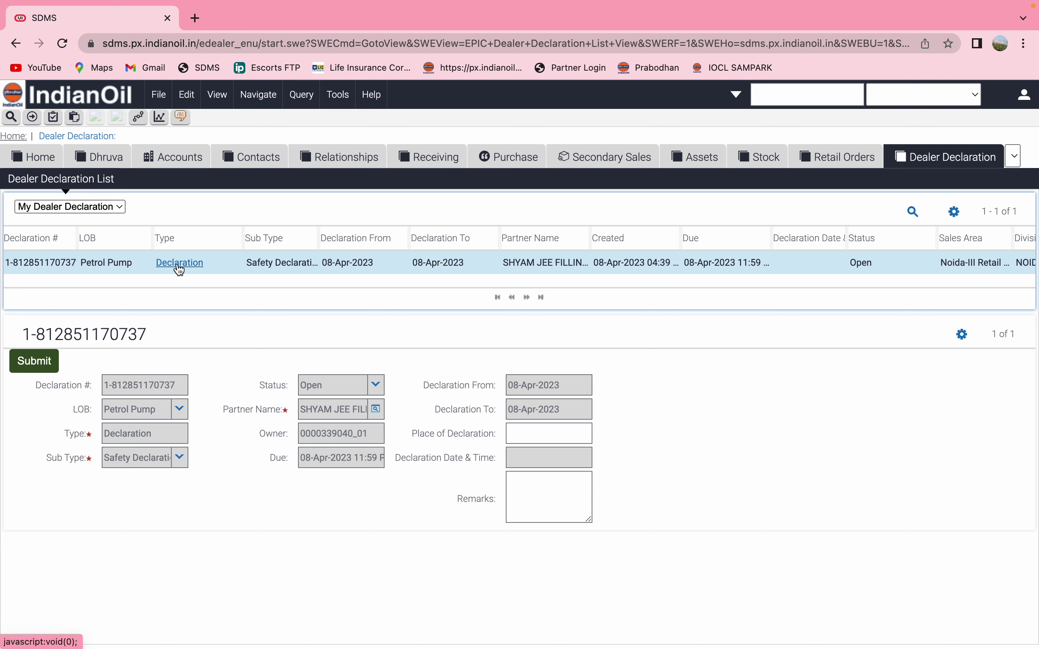
{"action": "left_click", "coordinate": [180, 264]}
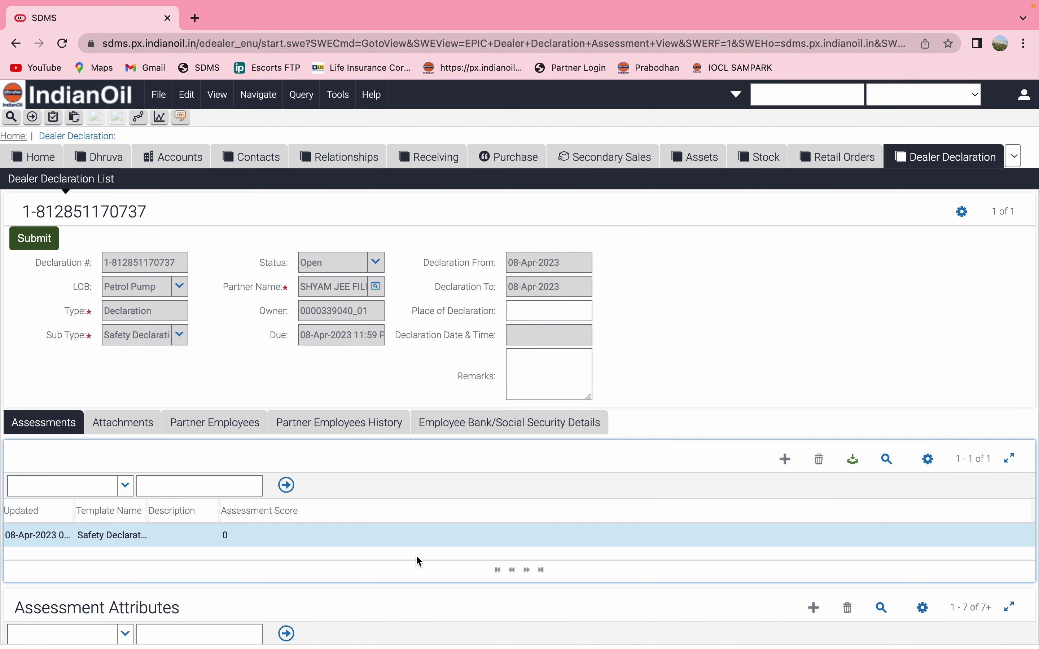
Expand the declaration's Assessment Attributes list to show every attribute
{"action": "scroll", "coordinate": [419, 561], "scroll_direction": "down", "scroll_amount": 1}
{"action": "scroll", "coordinate": [418, 561], "scroll_direction": "down", "scroll_amount": 5}
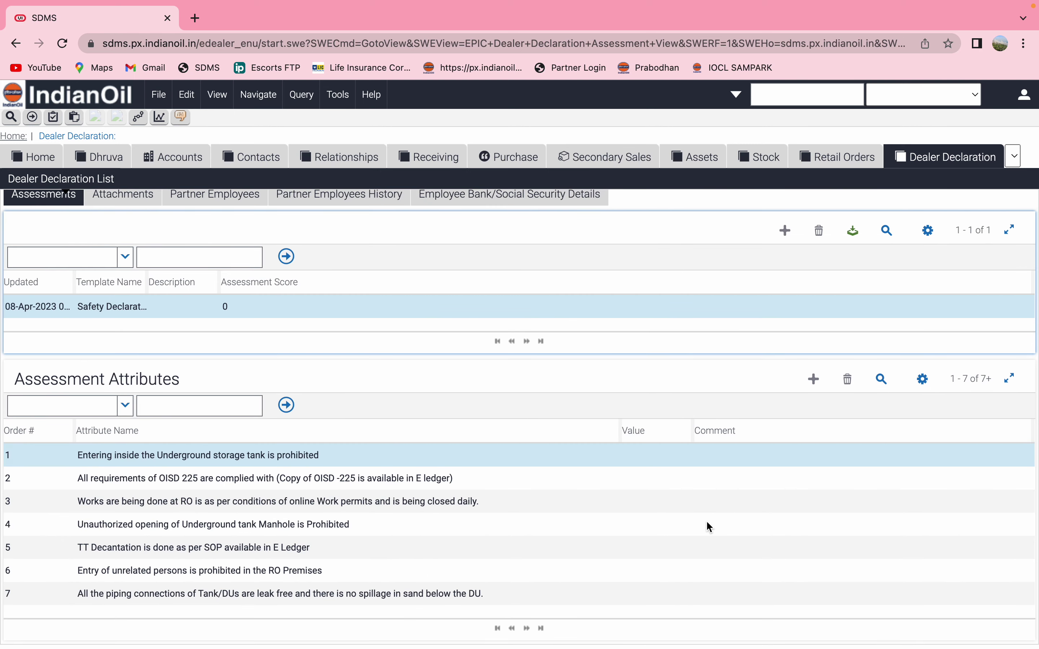
{"action": "left_click", "coordinate": [1006, 384]}
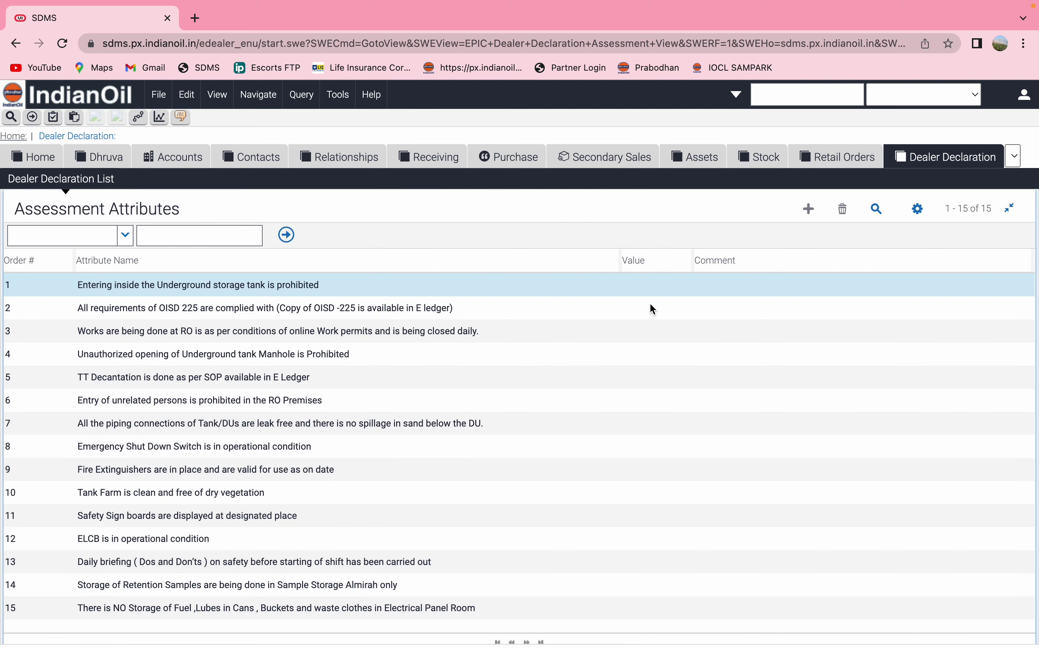
Answer Yes for assessment attributes 1 to 4, from underground tank entry through unauthorized manhole opening
{"action": "left_click", "coordinate": [679, 287]}
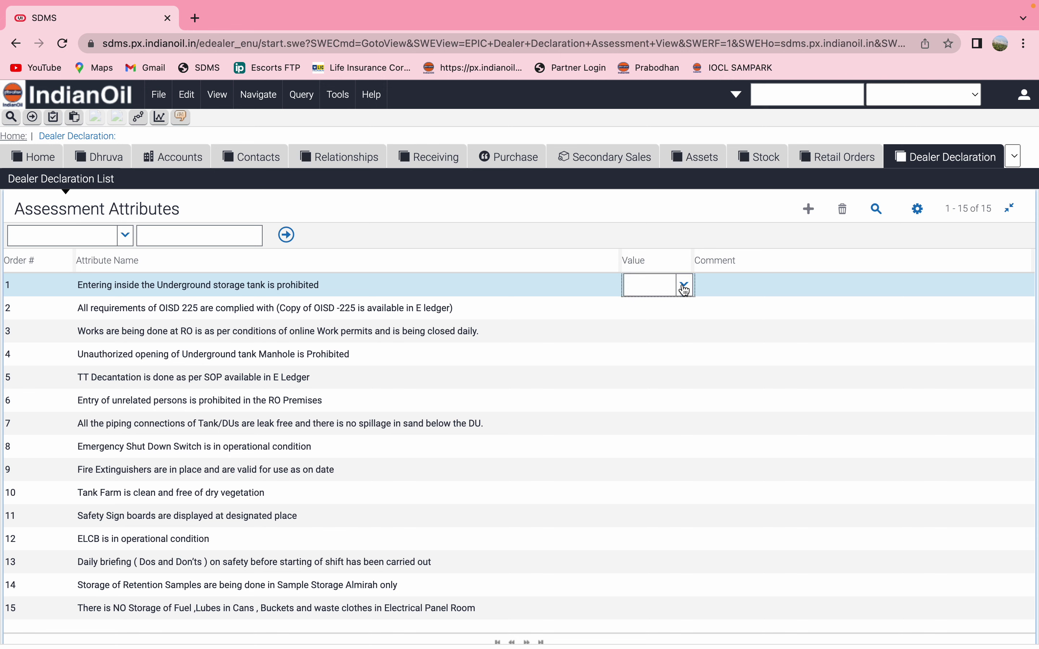
{"action": "left_click", "coordinate": [685, 287]}
{"action": "left_click", "coordinate": [680, 304]}
{"action": "left_click", "coordinate": [682, 306]}
{"action": "left_click", "coordinate": [684, 307]}
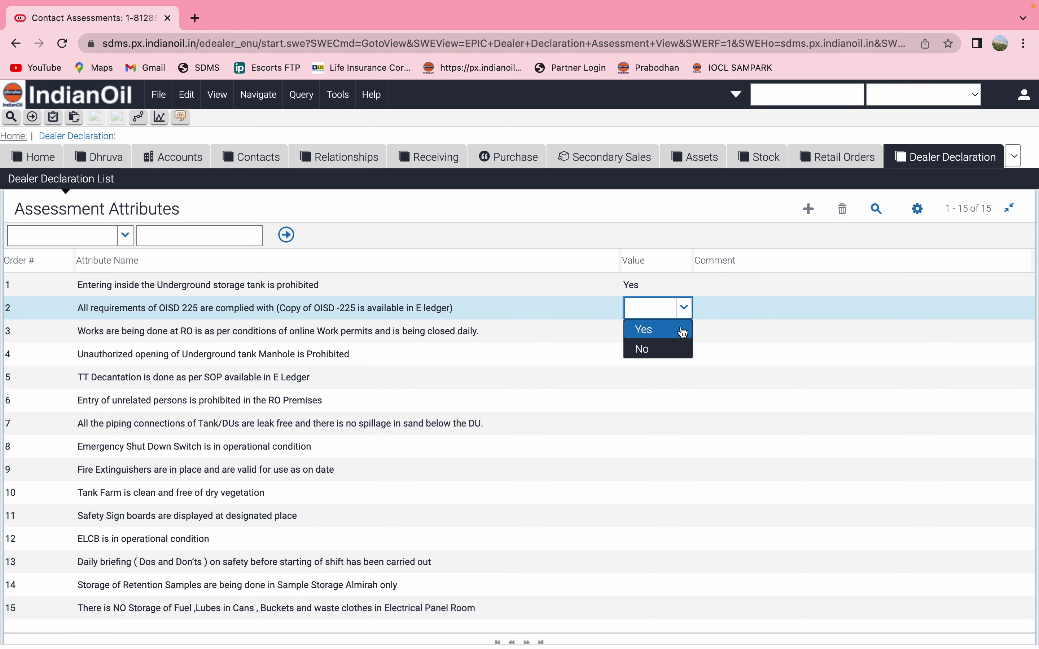
{"action": "left_click", "coordinate": [684, 333]}
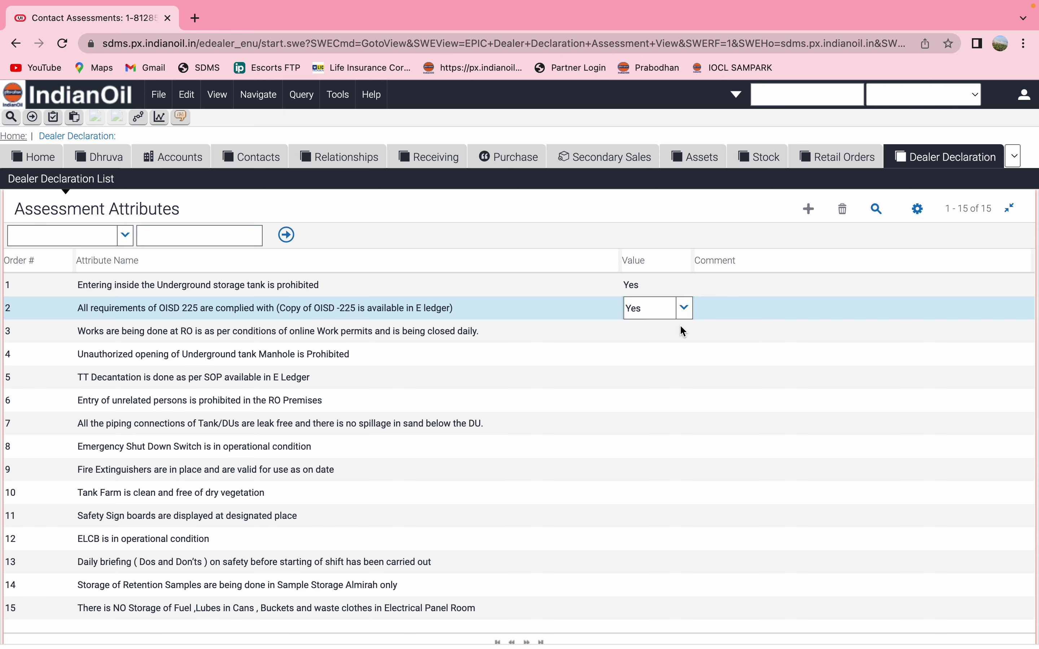
{"action": "left_click", "coordinate": [680, 327]}
{"action": "left_click", "coordinate": [684, 331]}
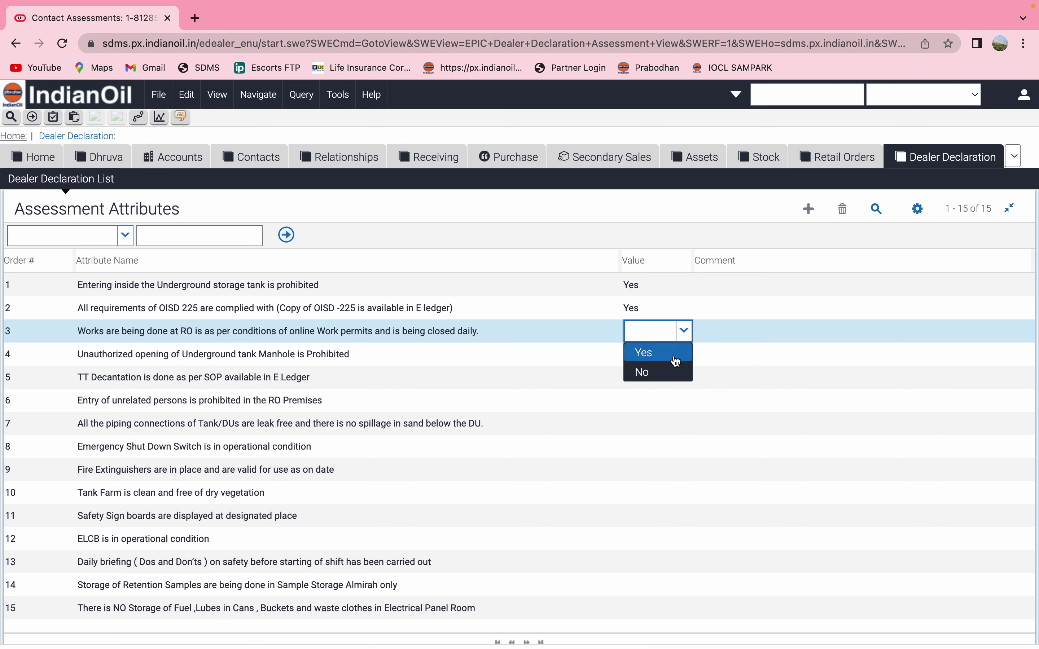
{"action": "left_click", "coordinate": [675, 359]}
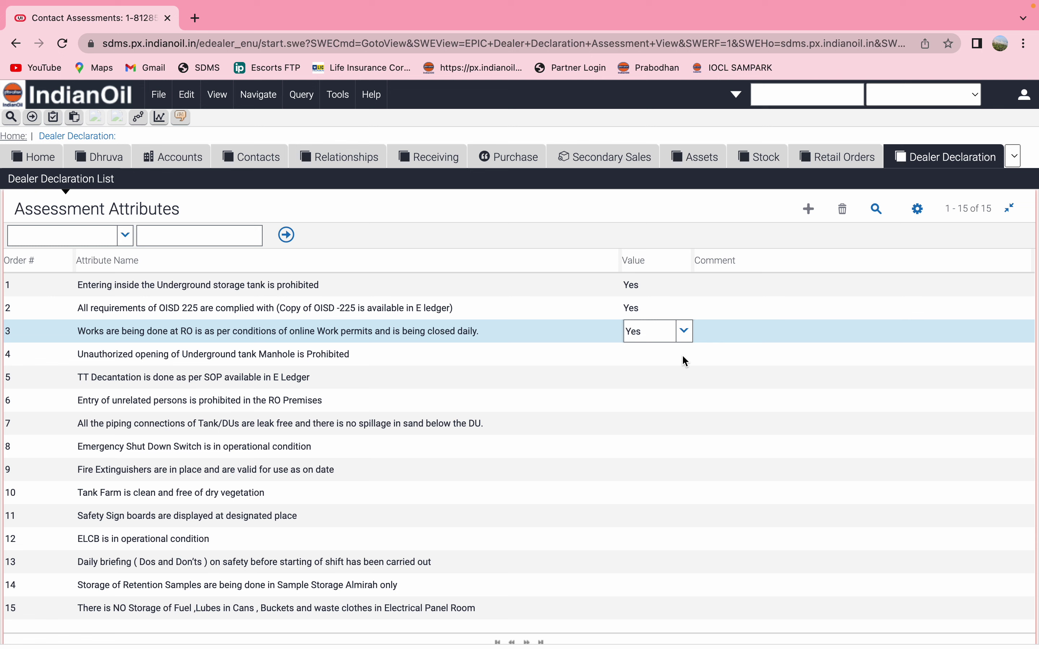
{"action": "left_click", "coordinate": [683, 356]}
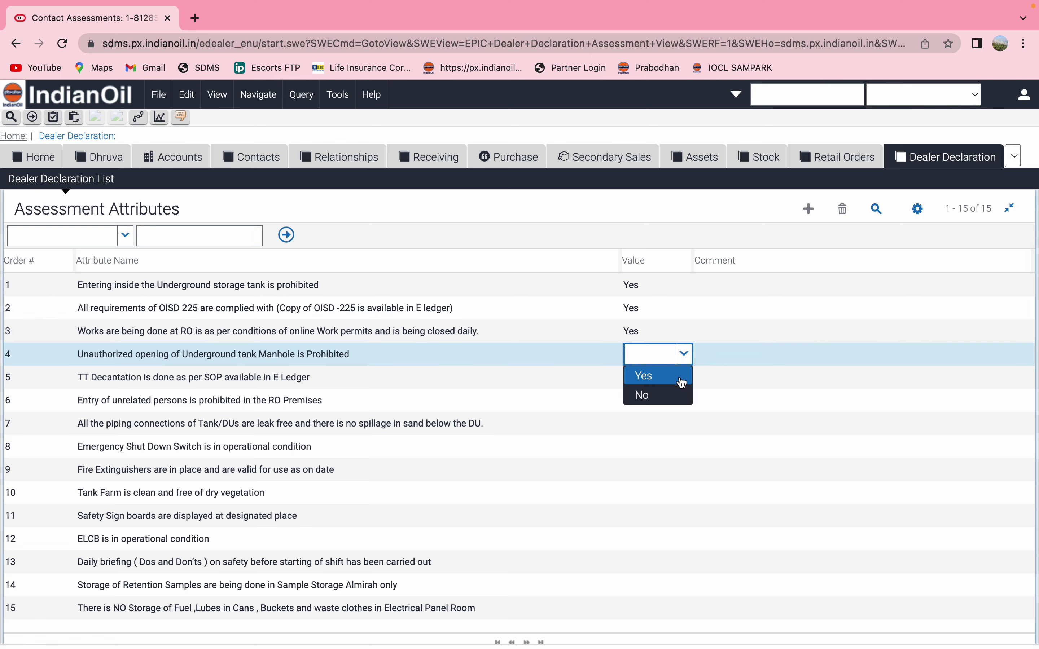
{"action": "left_click", "coordinate": [682, 381]}
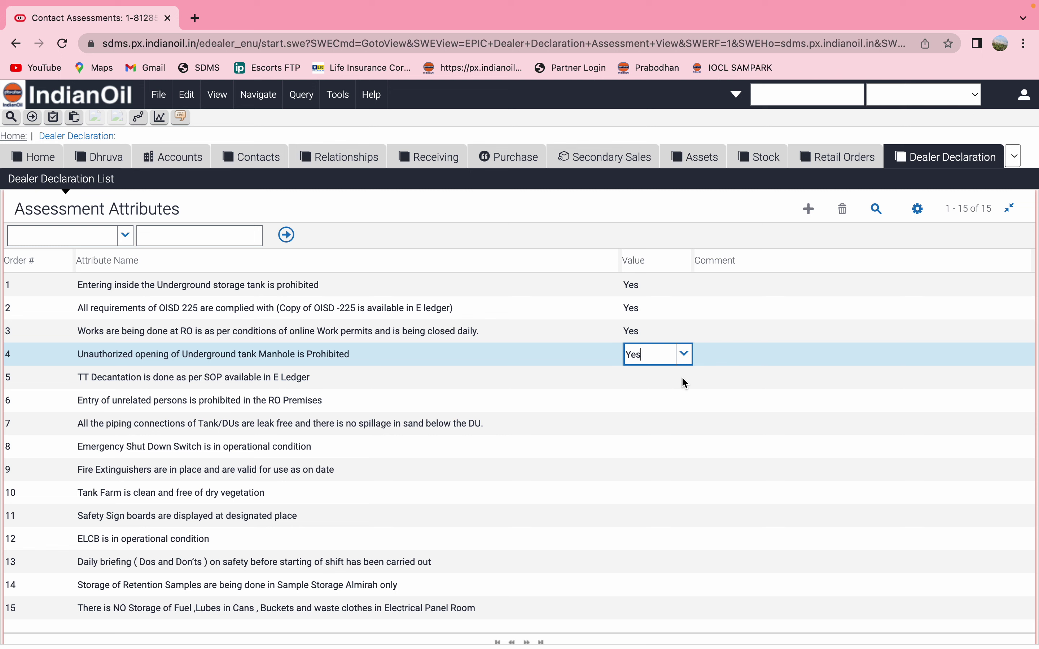
Answer Yes for assessment attributes 5 to 8, from TT decantation through the Emergency Shut Down Switch
{"action": "left_click", "coordinate": [685, 382]}
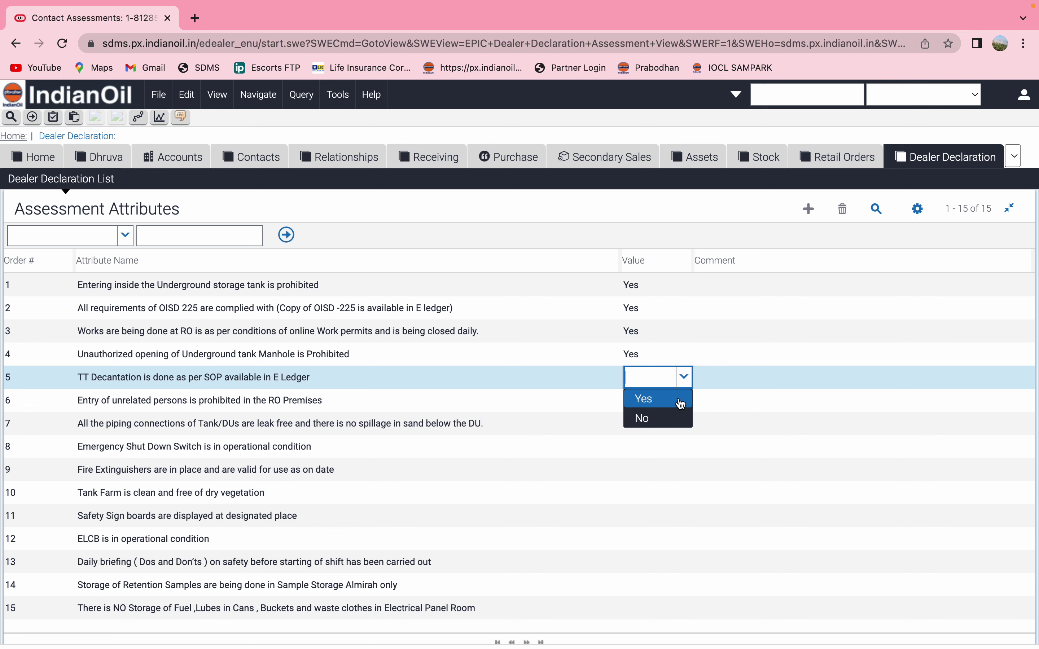
{"action": "left_click", "coordinate": [681, 404]}
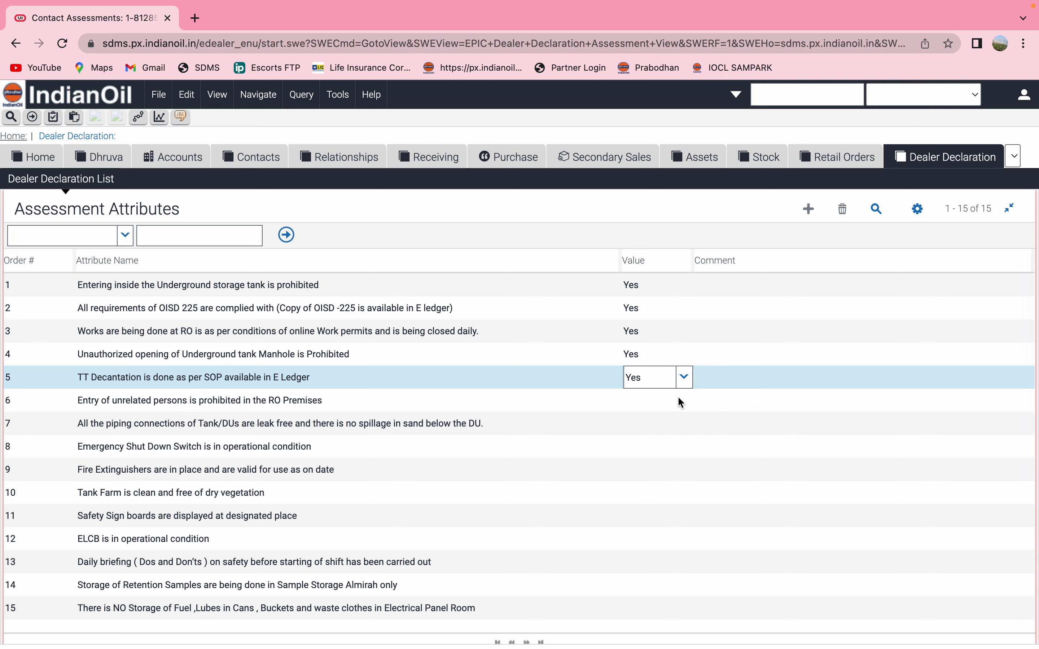
{"action": "left_click", "coordinate": [678, 397]}
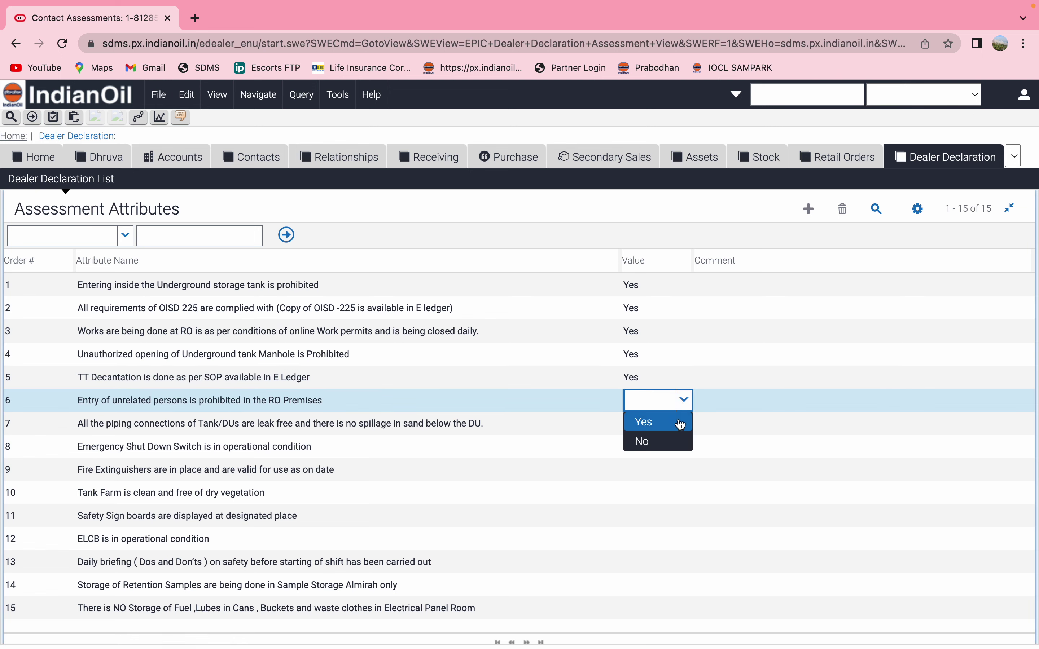
{"action": "left_click", "coordinate": [681, 424]}
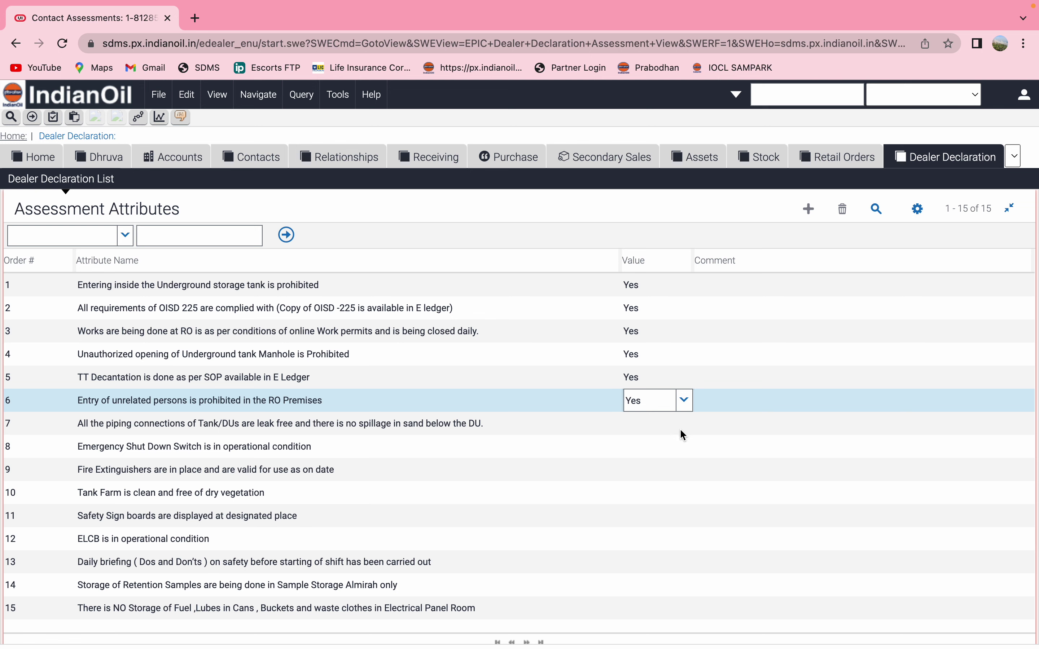
{"action": "left_click", "coordinate": [679, 427]}
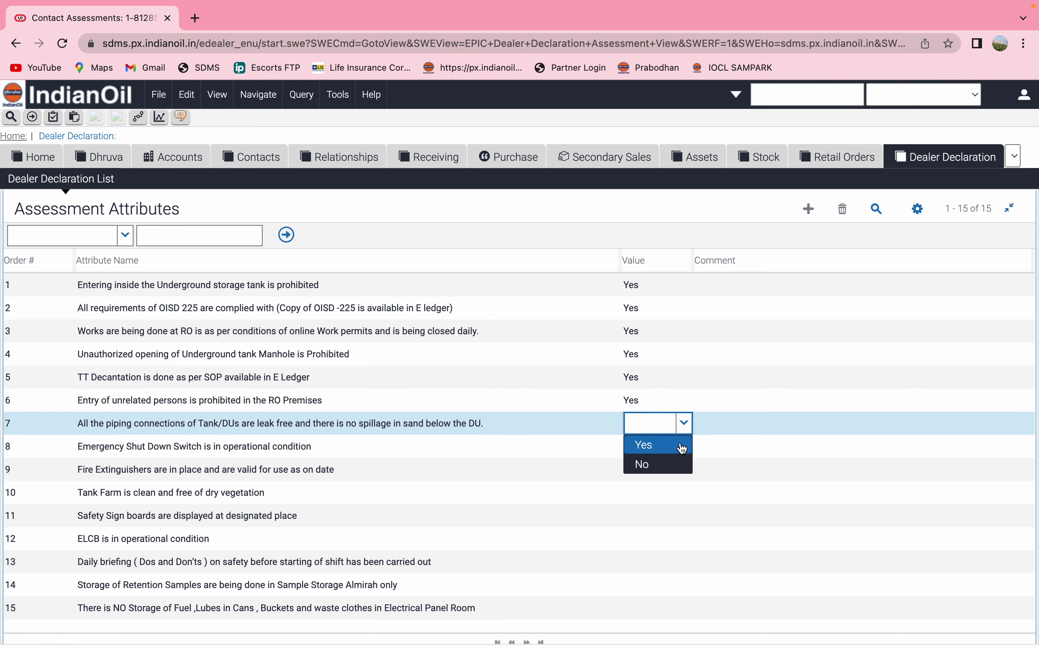
{"action": "left_click", "coordinate": [683, 447]}
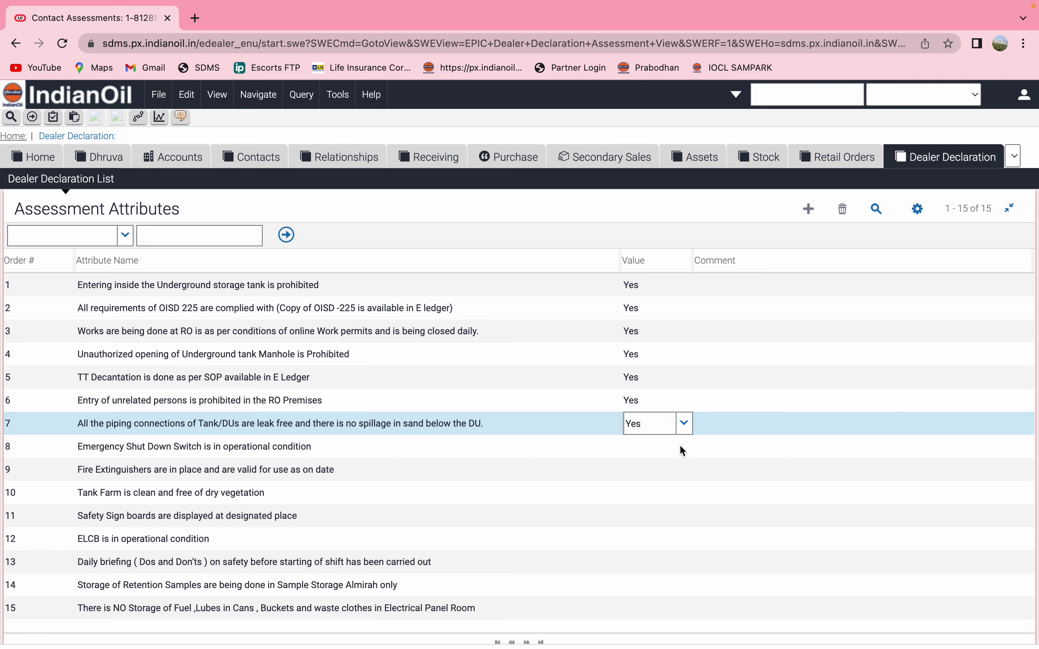
{"action": "left_click", "coordinate": [680, 447]}
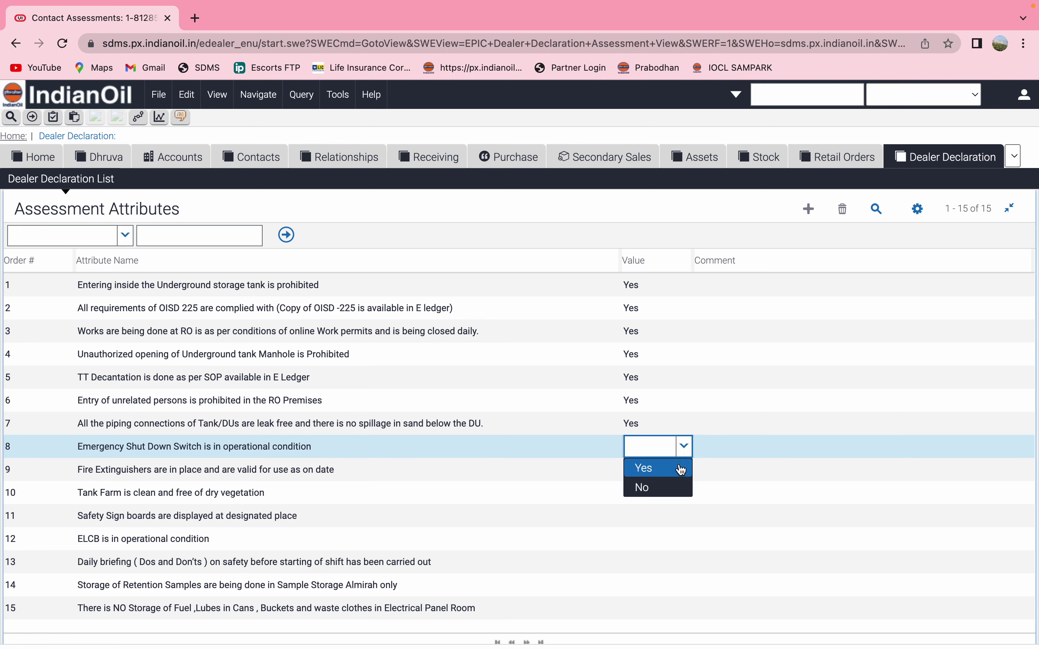
{"action": "left_click", "coordinate": [681, 469]}
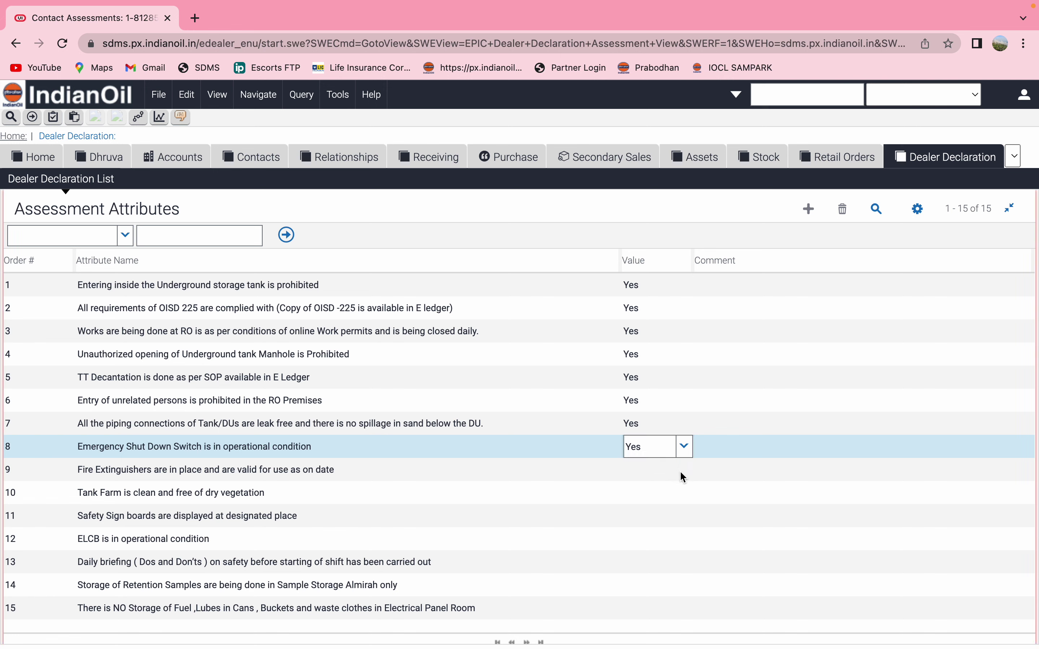
Answer Yes for assessment attributes 9 to 12, from Fire Extinguishers through ELCB operational condition
{"action": "left_click", "coordinate": [680, 473]}
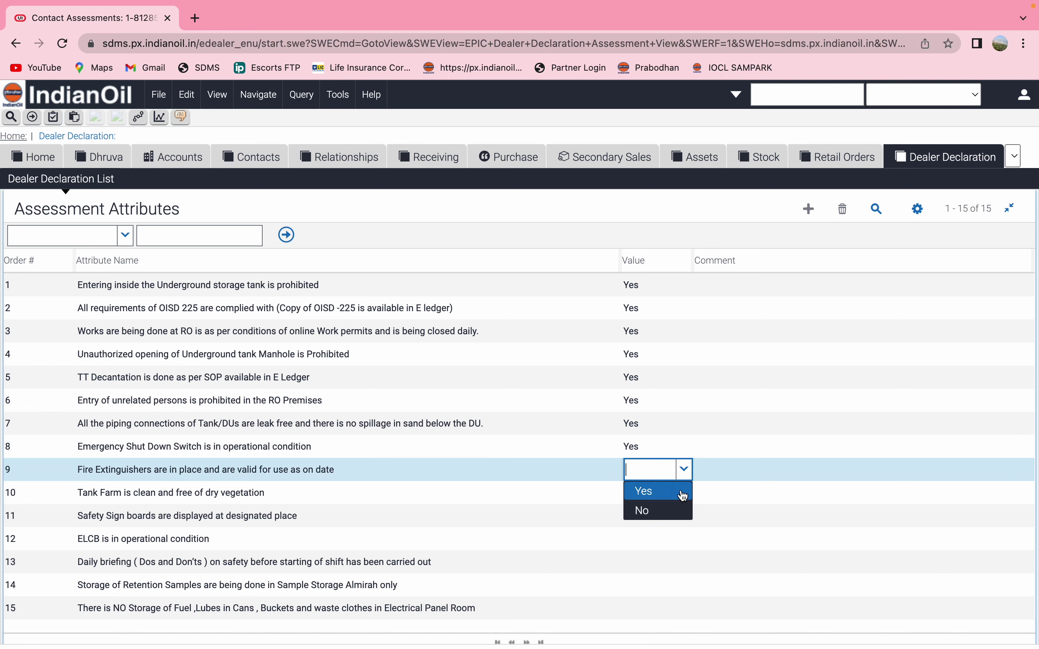
{"action": "left_click", "coordinate": [684, 496]}
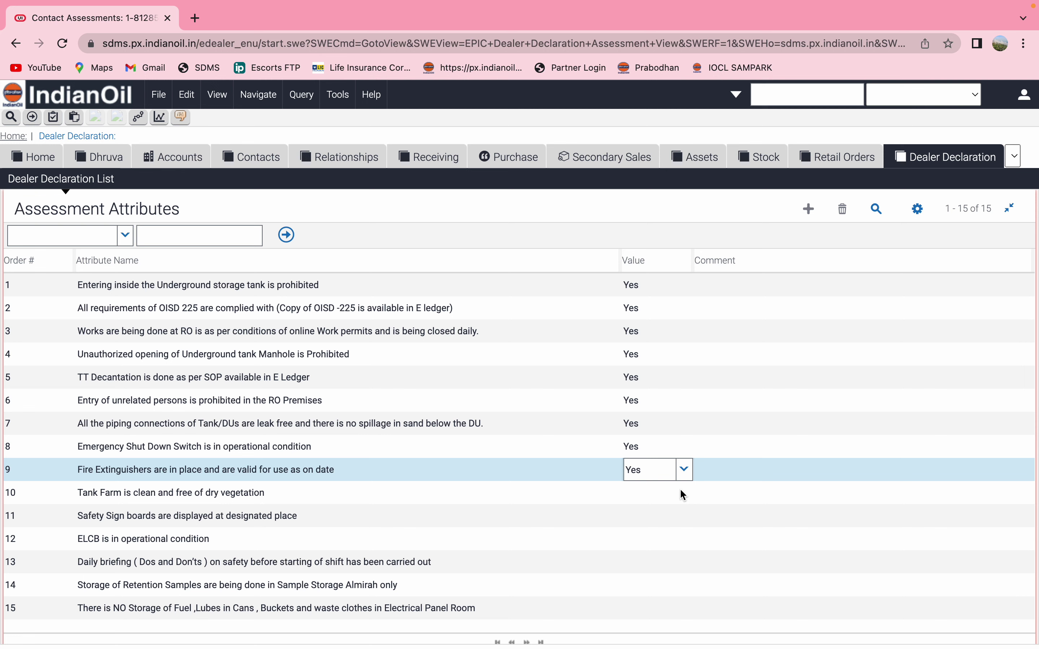
{"action": "left_click", "coordinate": [680, 492]}
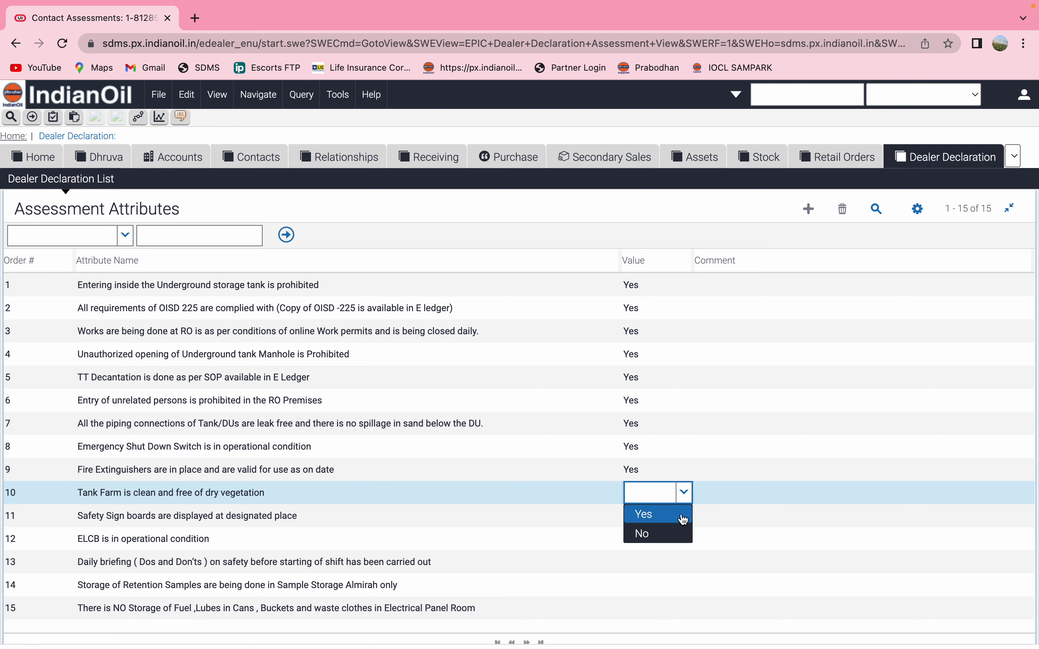
{"action": "left_click", "coordinate": [684, 518]}
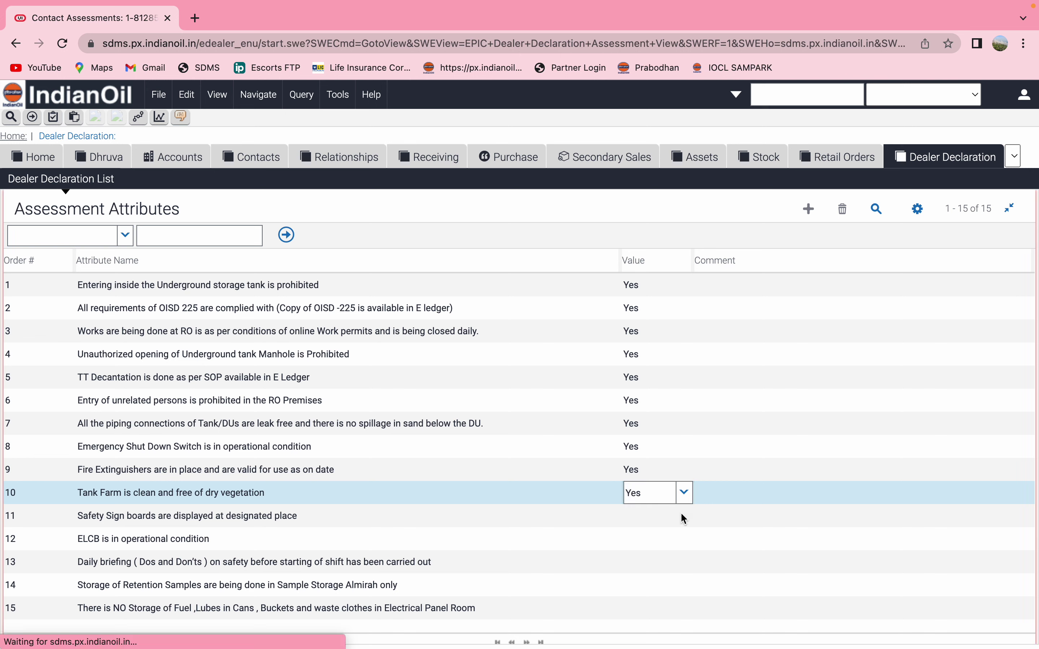
{"action": "left_click", "coordinate": [684, 517]}
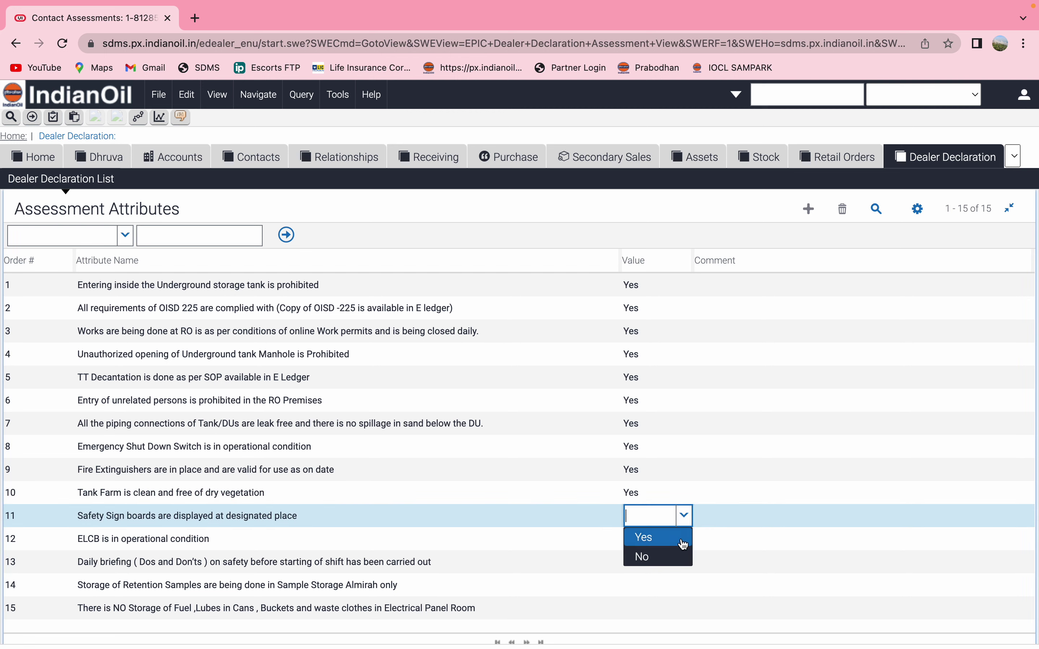
{"action": "left_click", "coordinate": [684, 542]}
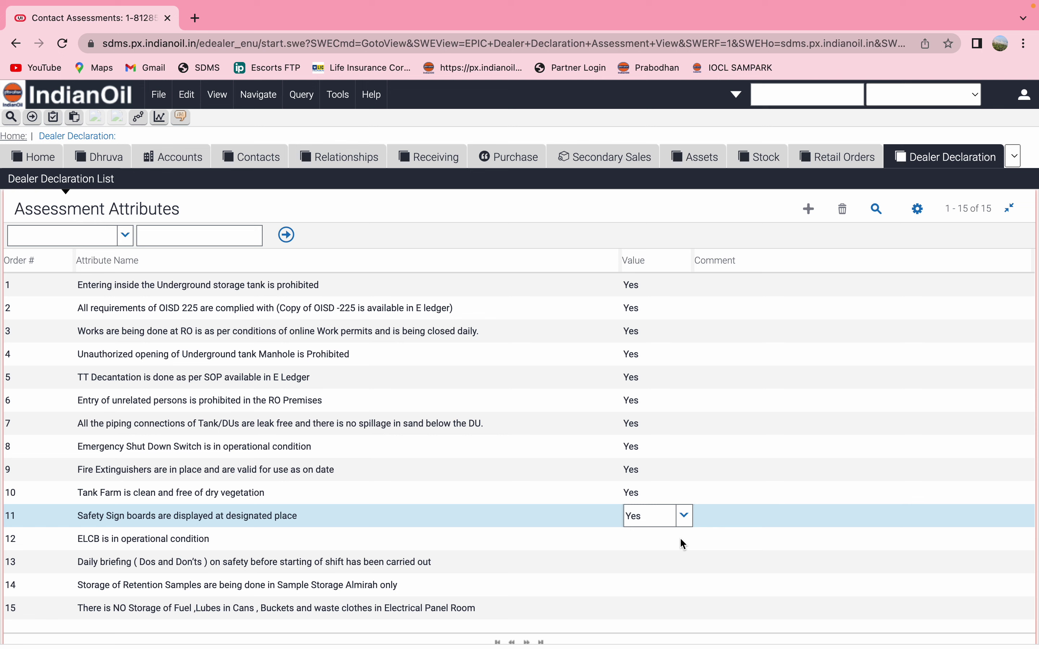
{"action": "left_click", "coordinate": [683, 544]}
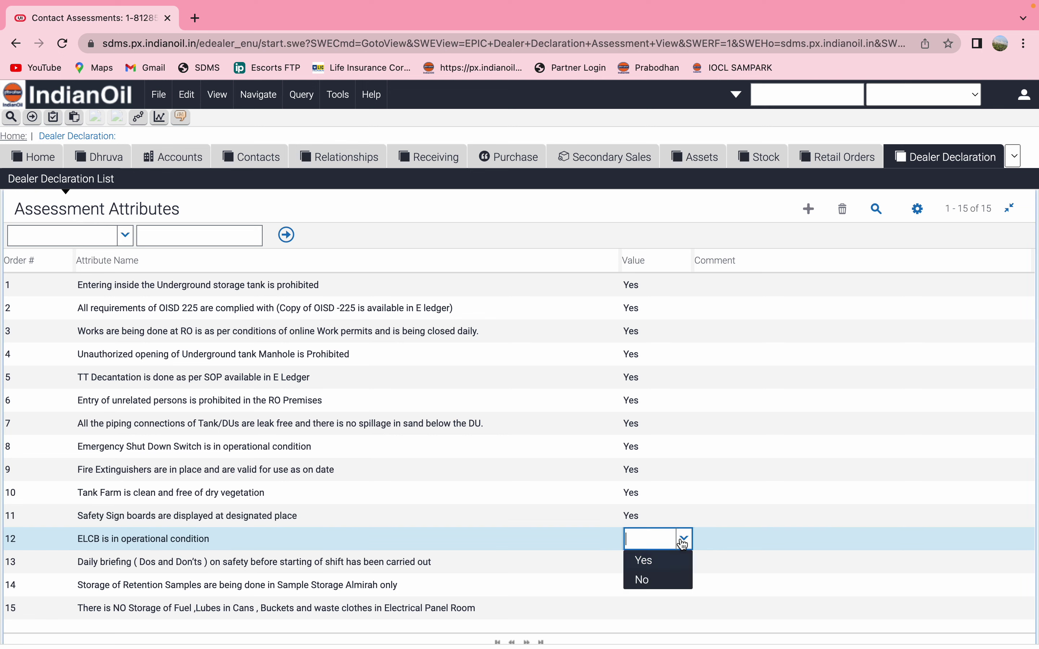
{"action": "left_click", "coordinate": [684, 565]}
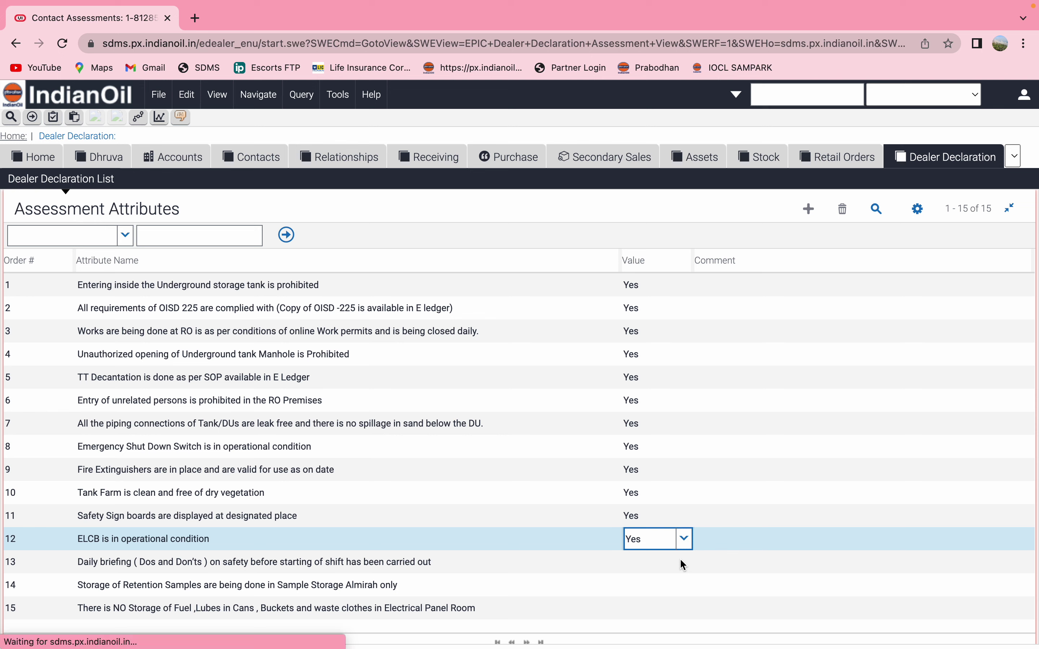
Answer Yes for assessment attributes 13 to 15: daily safety briefing, retention sample storage and no fuel storage in the Electrical Panel Room
{"action": "left_click", "coordinate": [680, 560]}
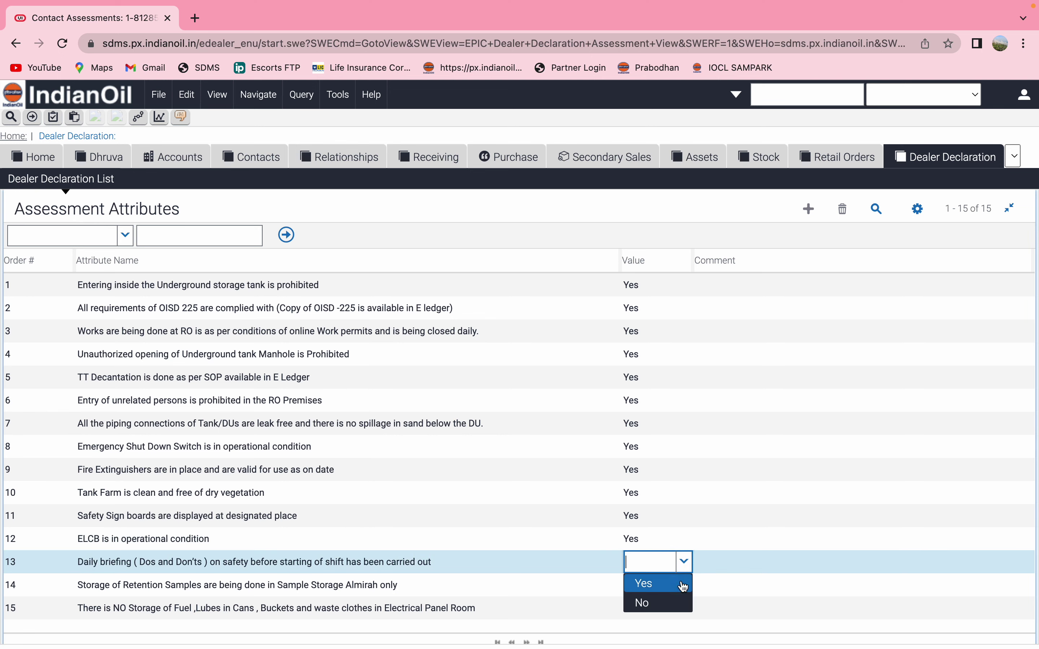
{"action": "left_click", "coordinate": [684, 587]}
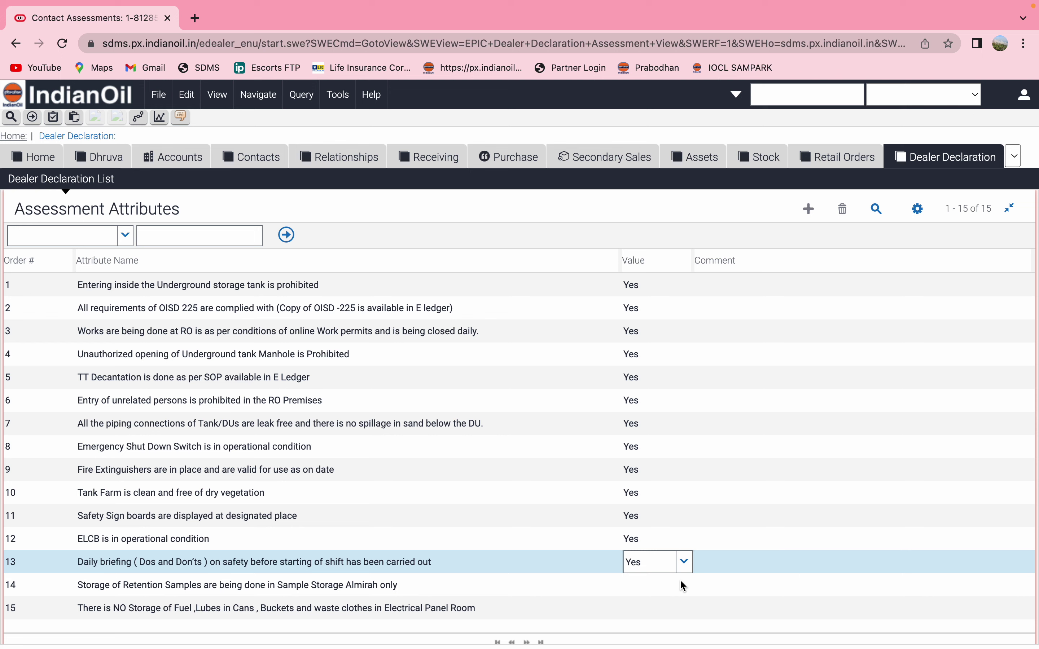
{"action": "left_click", "coordinate": [683, 586]}
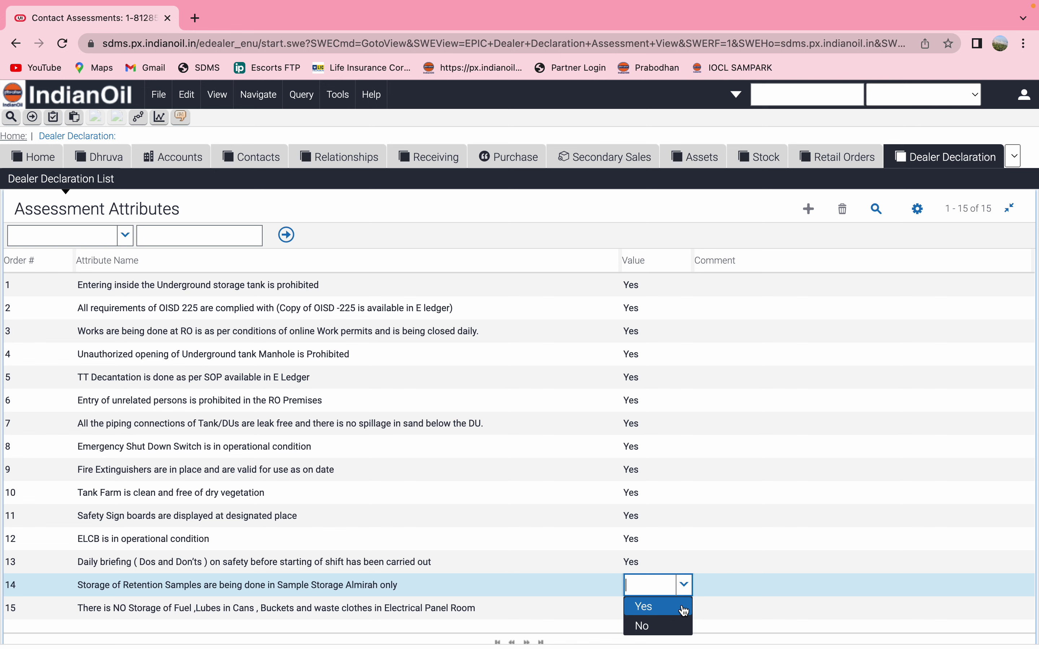
{"action": "left_click", "coordinate": [685, 610]}
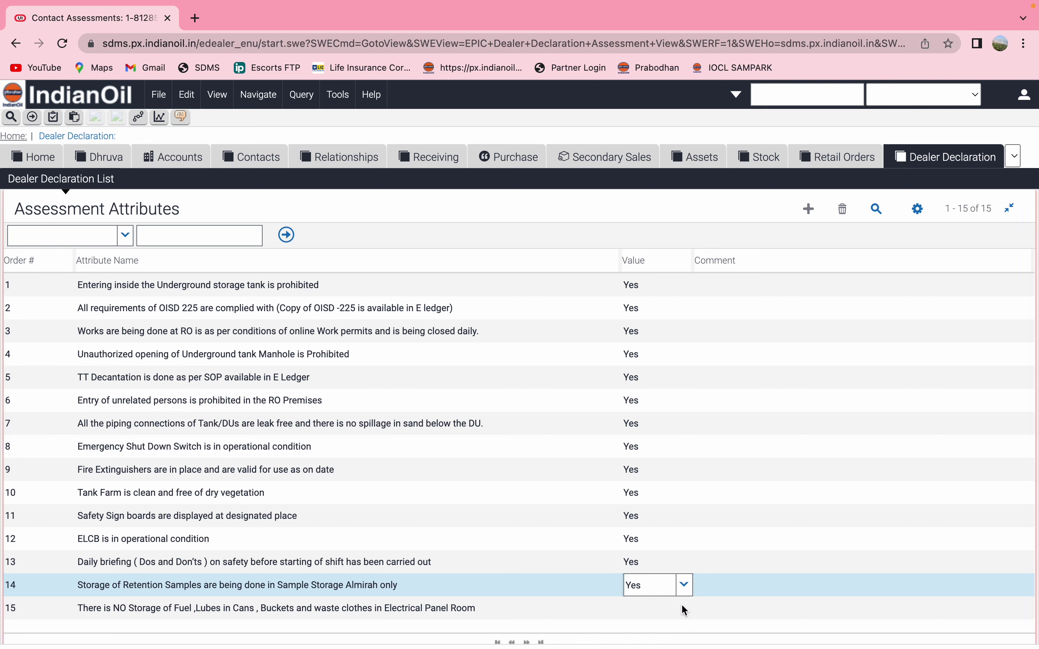
{"action": "left_click", "coordinate": [682, 606]}
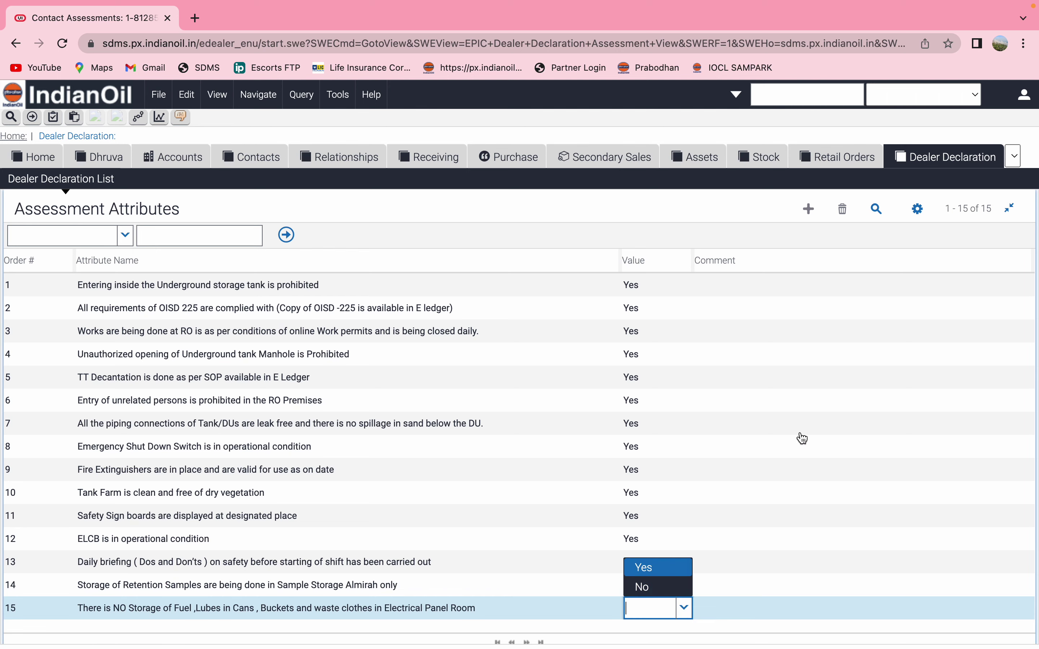
{"action": "key", "text": "Return"}
Set the Place of Declaration to SIKANDARABAD and try to submit the 08-Apr-2023 declaration
{"action": "scroll", "coordinate": [799, 436], "scroll_direction": "up", "scroll_amount": 10}
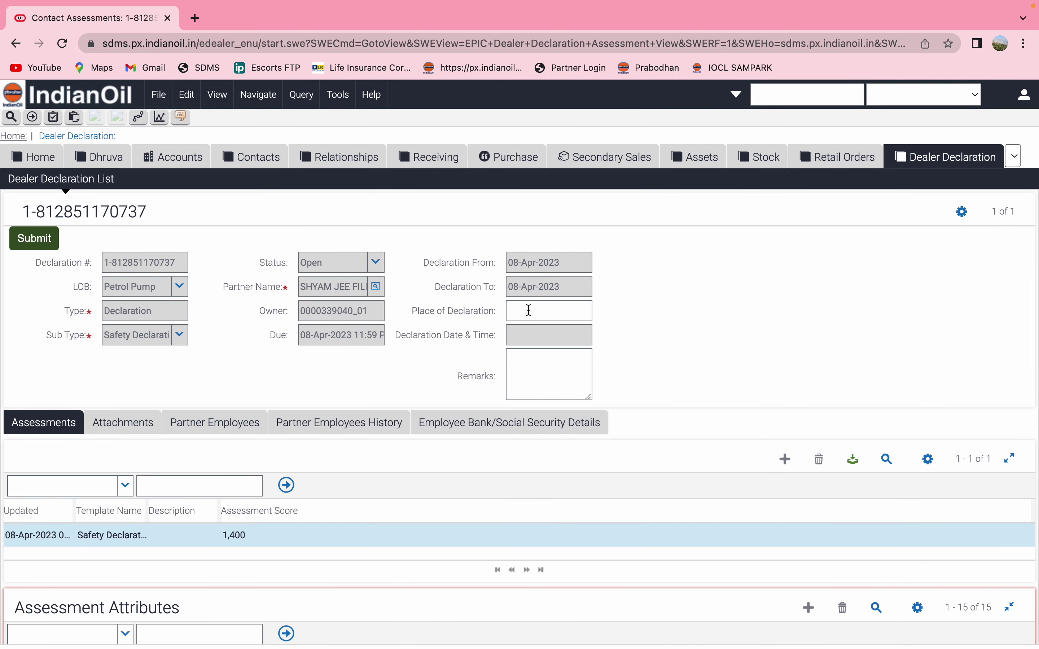
{"action": "left_click", "coordinate": [529, 310]}
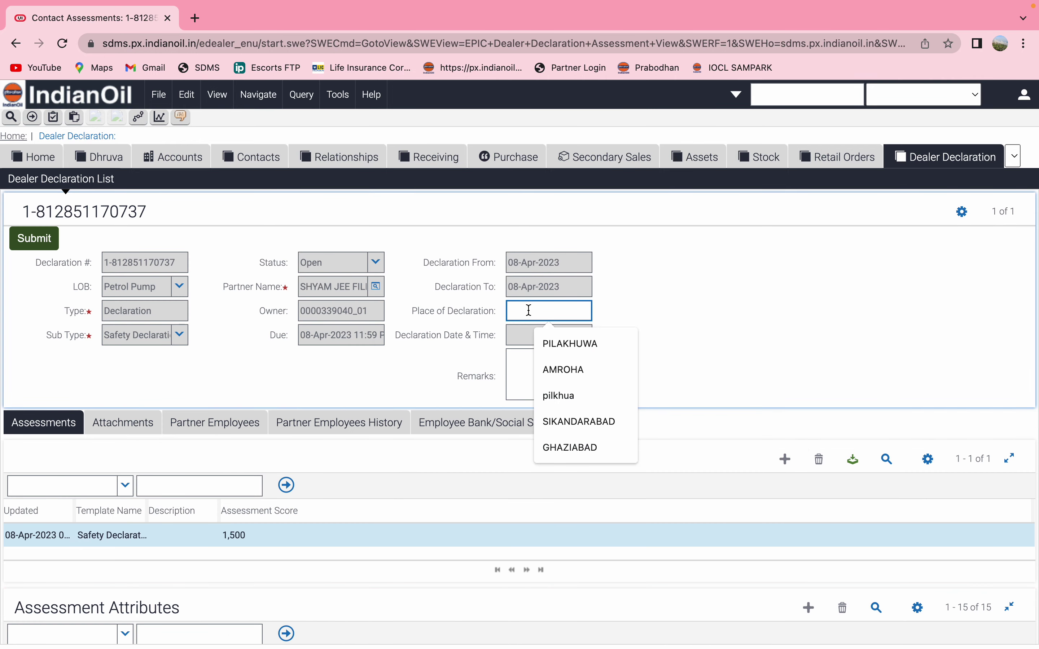
{"action": "left_click", "coordinate": [571, 421]}
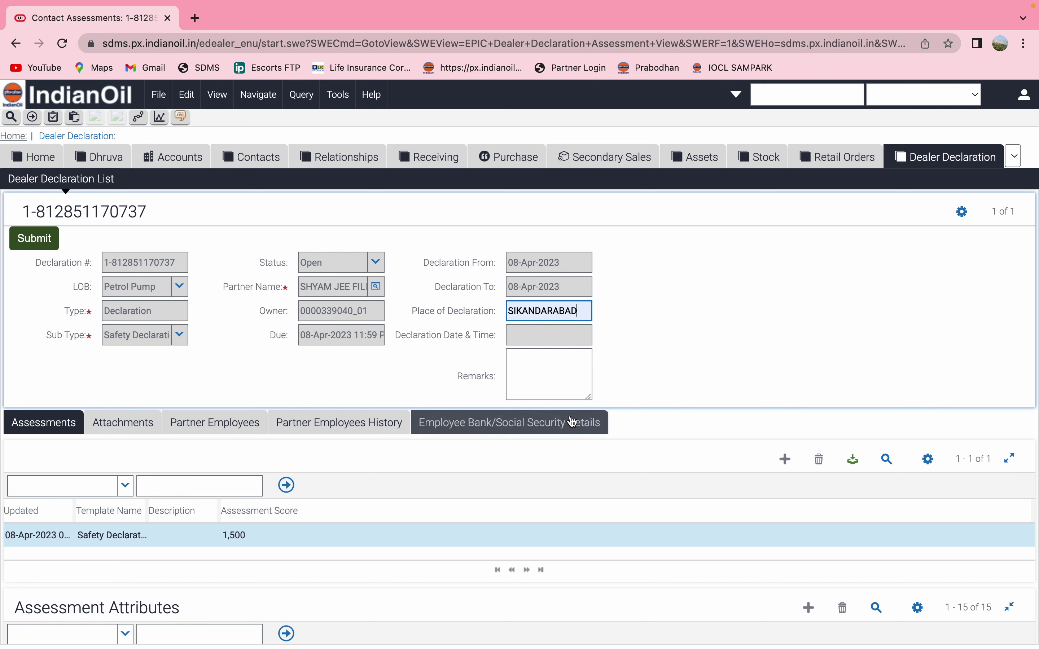
{"action": "left_click", "coordinate": [42, 239]}
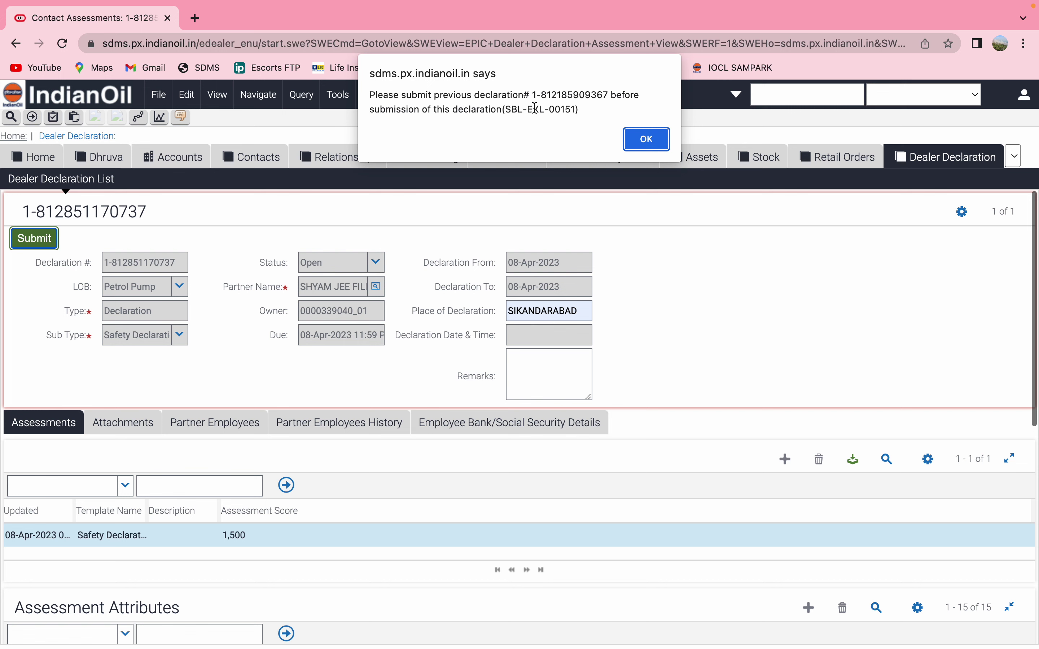
{"action": "left_click", "coordinate": [652, 143]}
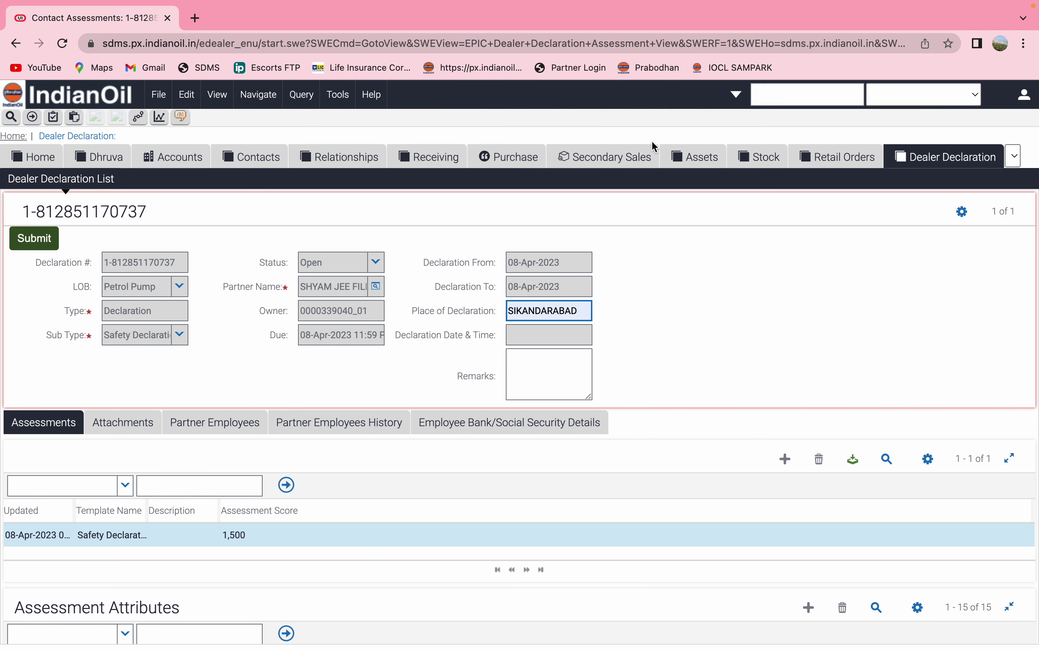
Return to the homepage and open the pending 07-Apr-2023 Safety Declaration with its assessment details
{"action": "left_click", "coordinate": [45, 158]}
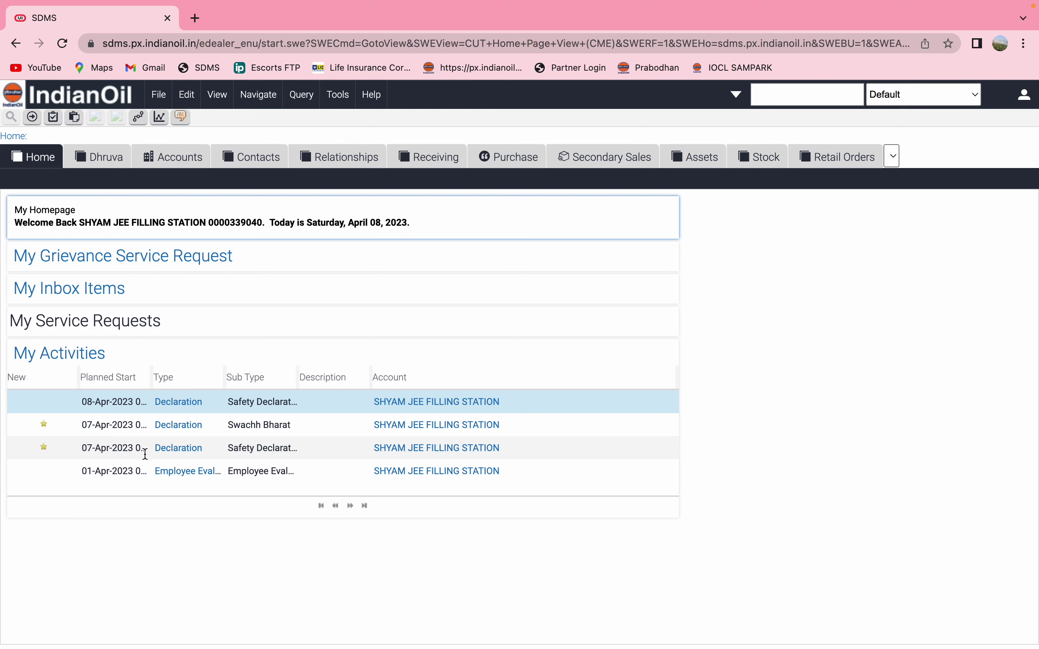
{"action": "left_click", "coordinate": [186, 451]}
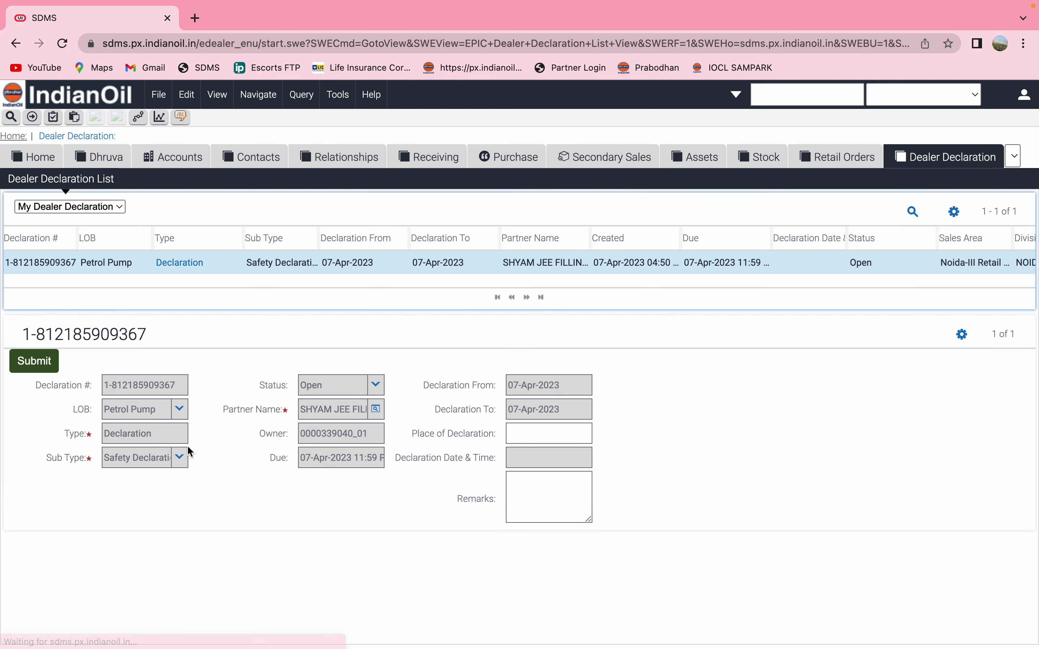
{"action": "left_click", "coordinate": [180, 262]}
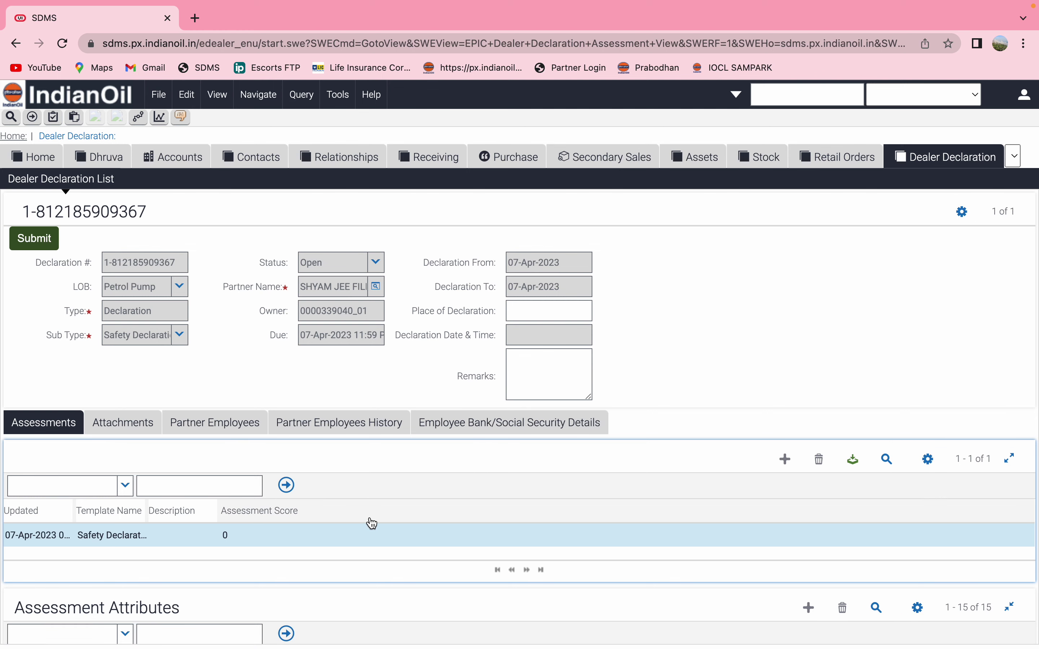
Answer Yes for attributes 1 to 4 of the 07-Apr-2023 declaration, from underground storage tank entry through unauthorized manhole opening
{"action": "scroll", "coordinate": [372, 523], "scroll_direction": "down", "scroll_amount": 8}
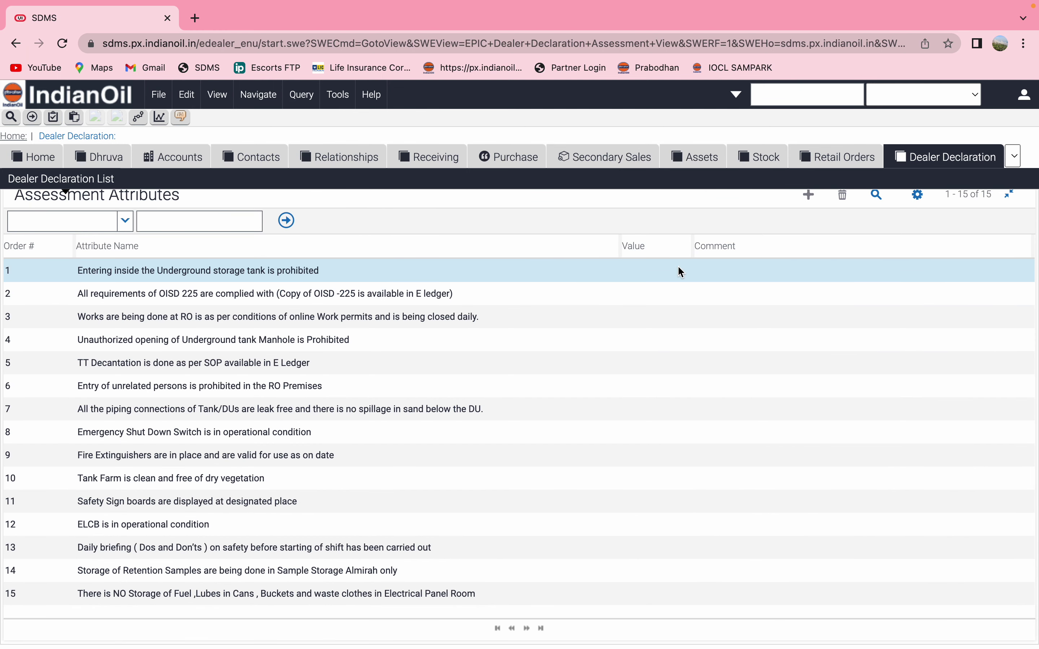
{"action": "left_click", "coordinate": [678, 266]}
{"action": "left_click", "coordinate": [684, 270]}
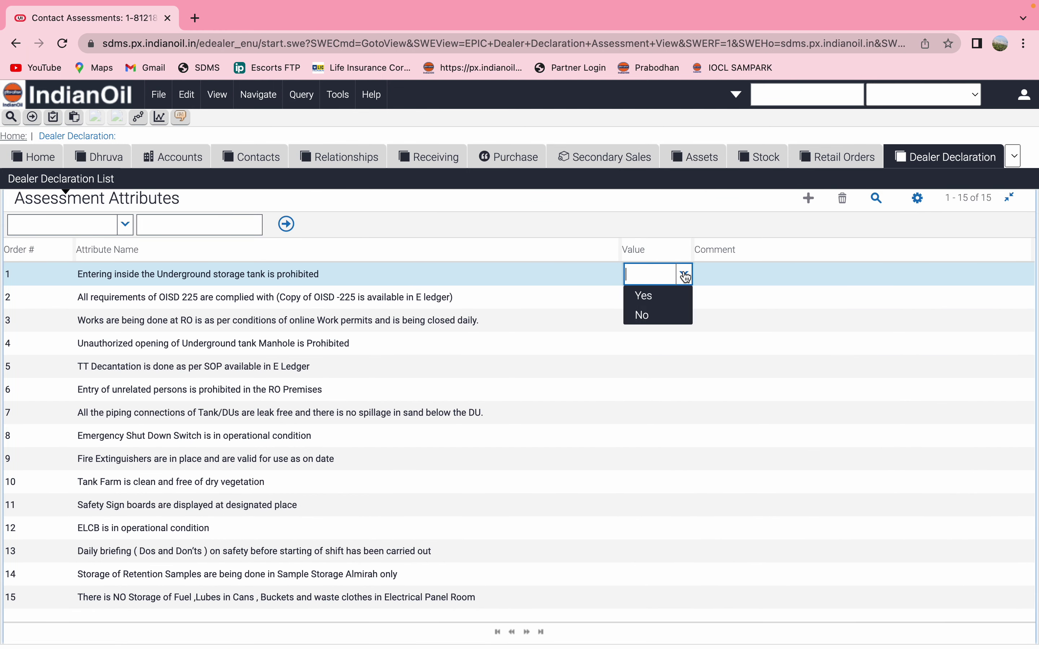
{"action": "left_click", "coordinate": [685, 303]}
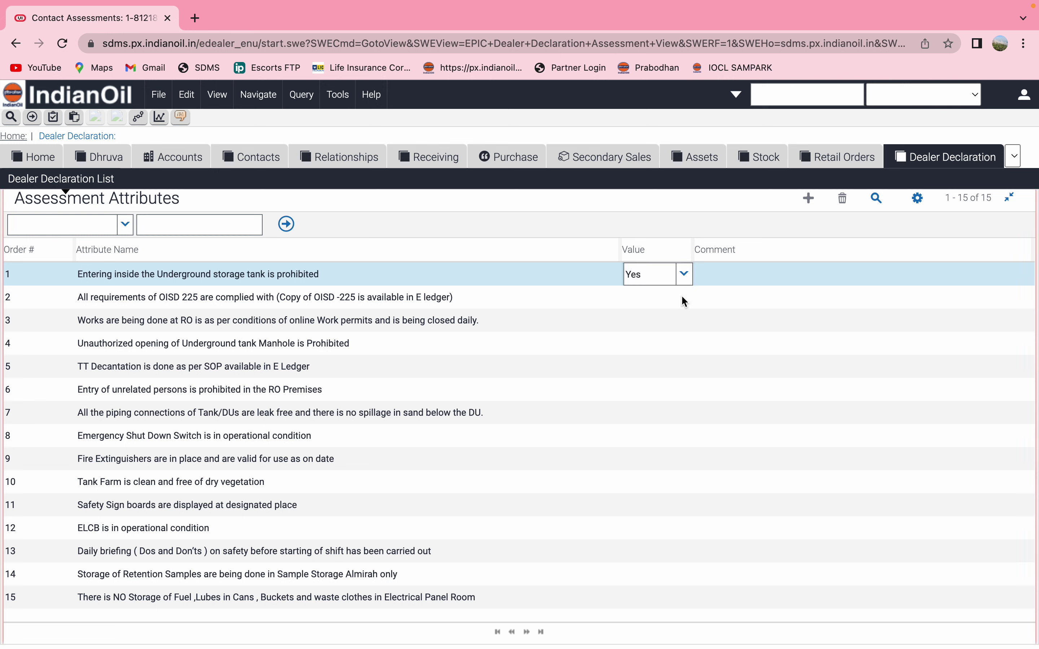
{"action": "left_click", "coordinate": [684, 302]}
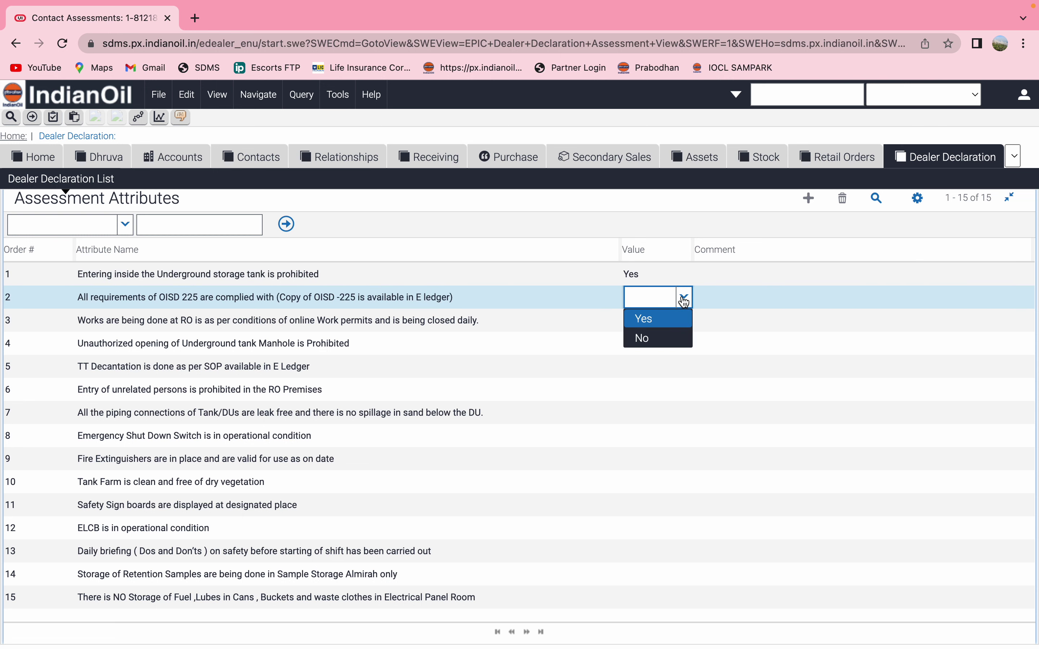
{"action": "left_click", "coordinate": [688, 324]}
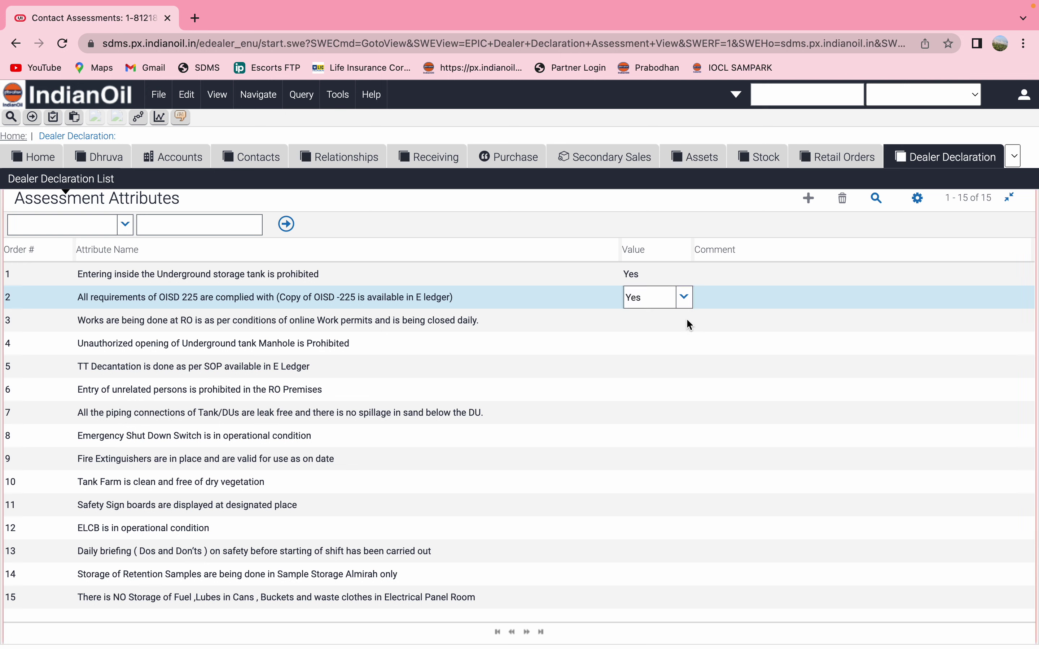
{"action": "left_click", "coordinate": [686, 319]}
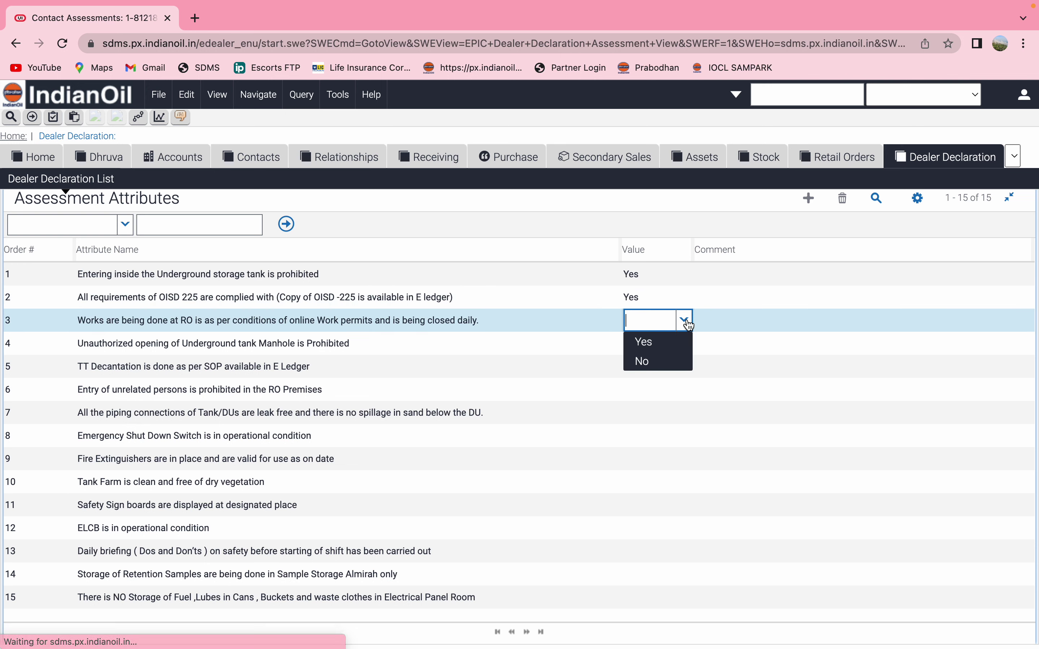
{"action": "left_click", "coordinate": [682, 347]}
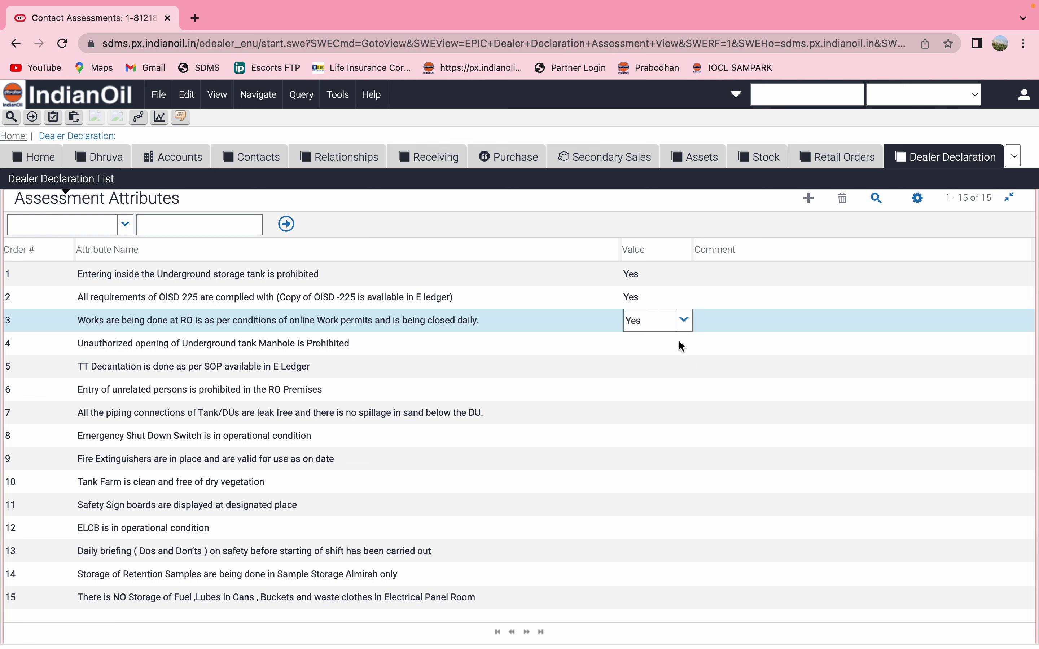
{"action": "left_click", "coordinate": [680, 343]}
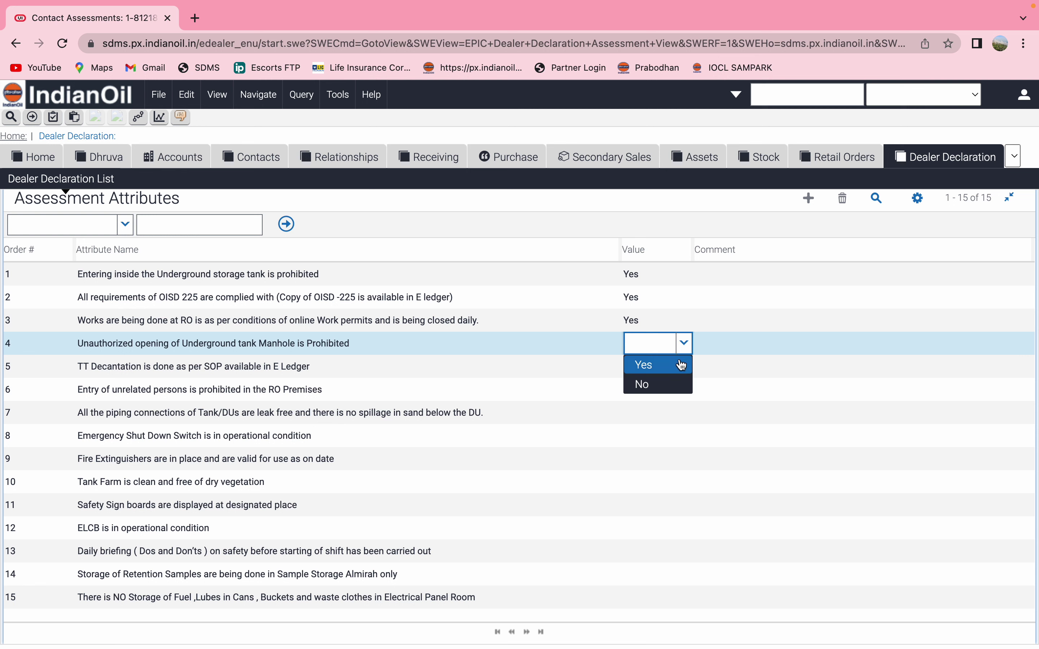
{"action": "left_click", "coordinate": [682, 369]}
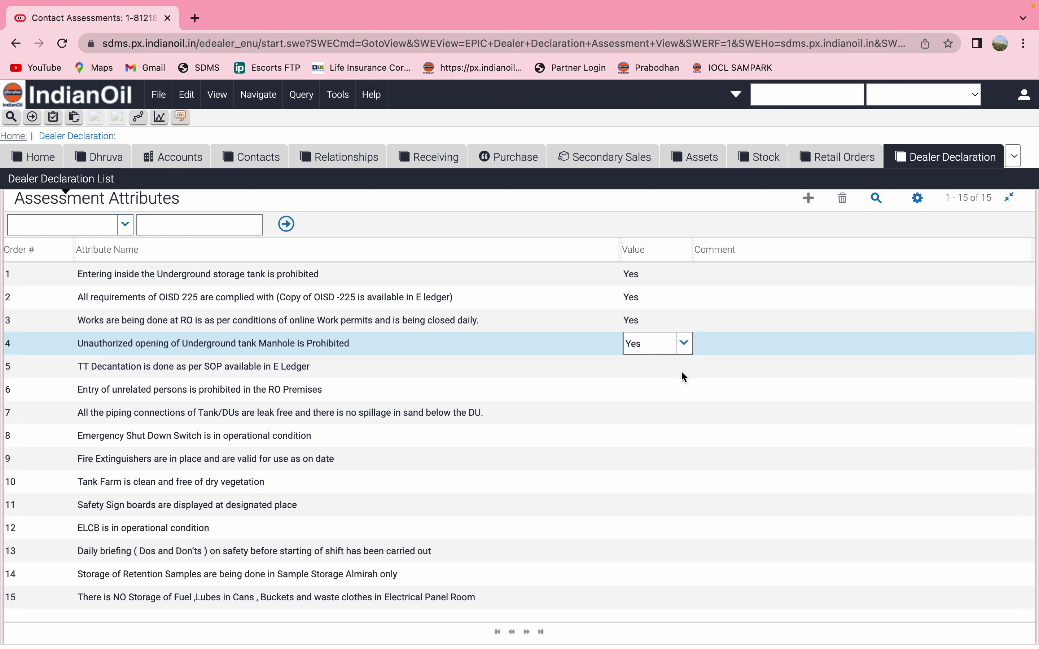
Answer Yes for attributes 5 to 8 of the 07-Apr-2023 declaration, from TT Decantation through the Emergency Shut Down Switch
{"action": "left_click", "coordinate": [682, 372]}
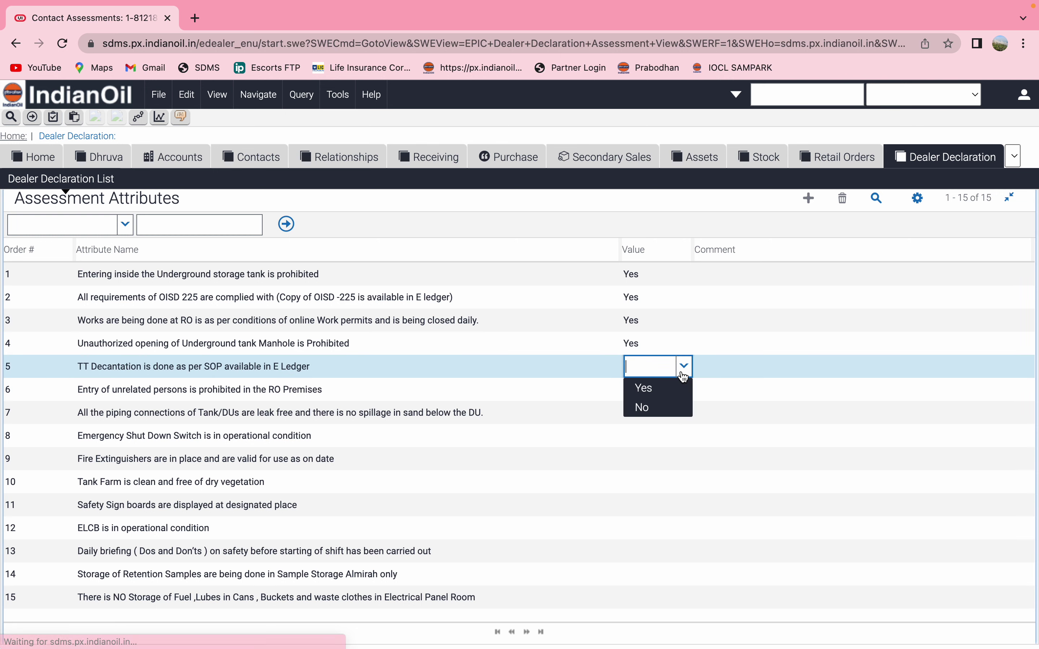
{"action": "left_click", "coordinate": [683, 398]}
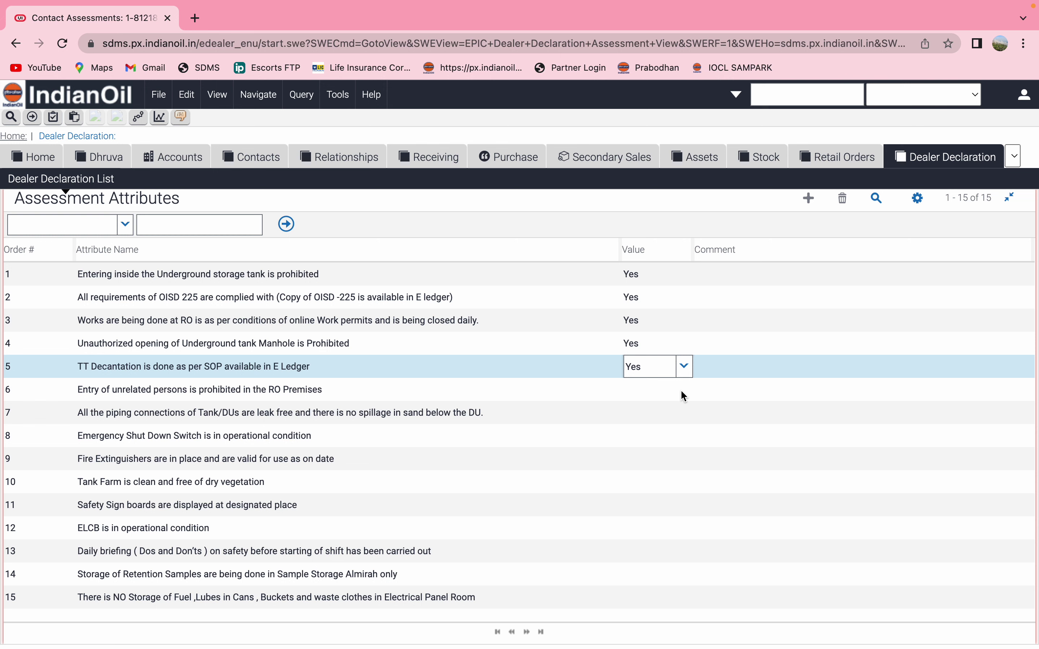
{"action": "left_click", "coordinate": [681, 391]}
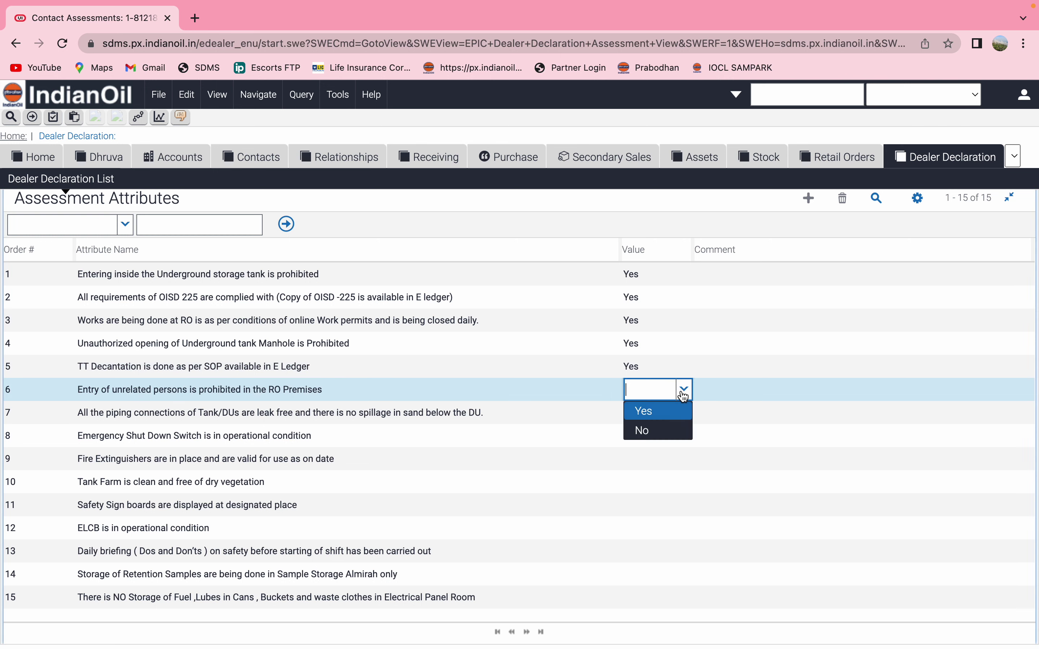
{"action": "left_click", "coordinate": [679, 420]}
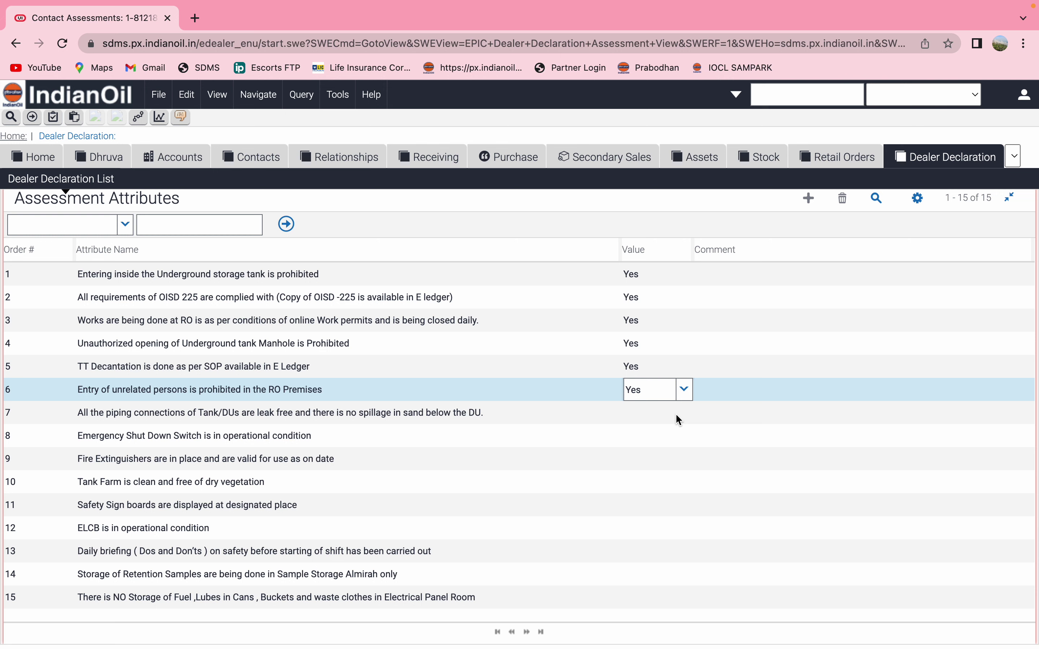
{"action": "left_click", "coordinate": [676, 415]}
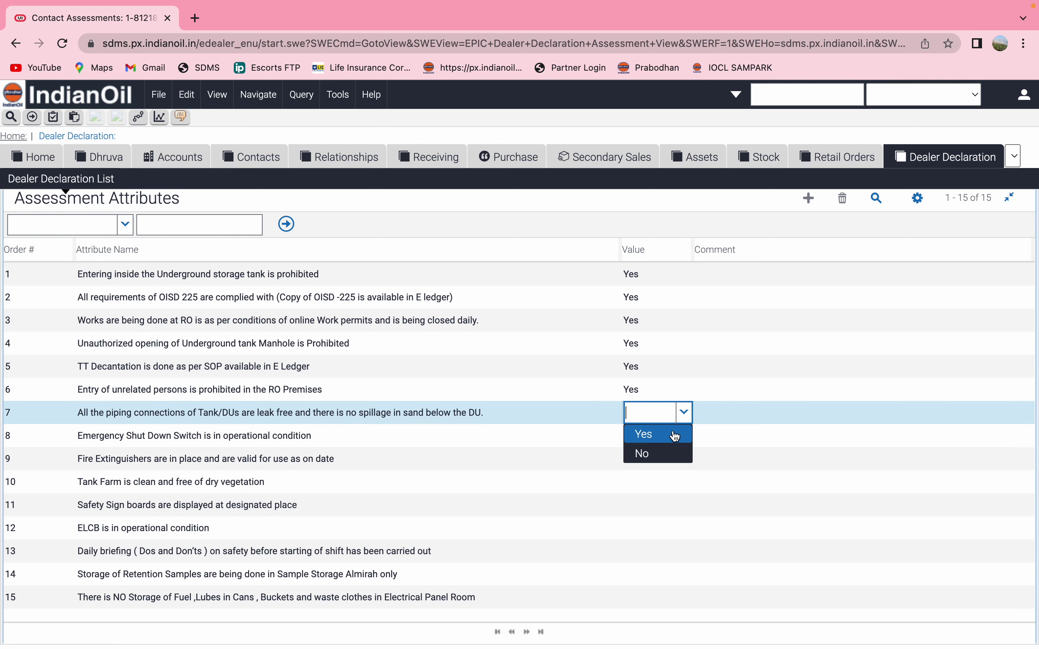
{"action": "left_click", "coordinate": [675, 435]}
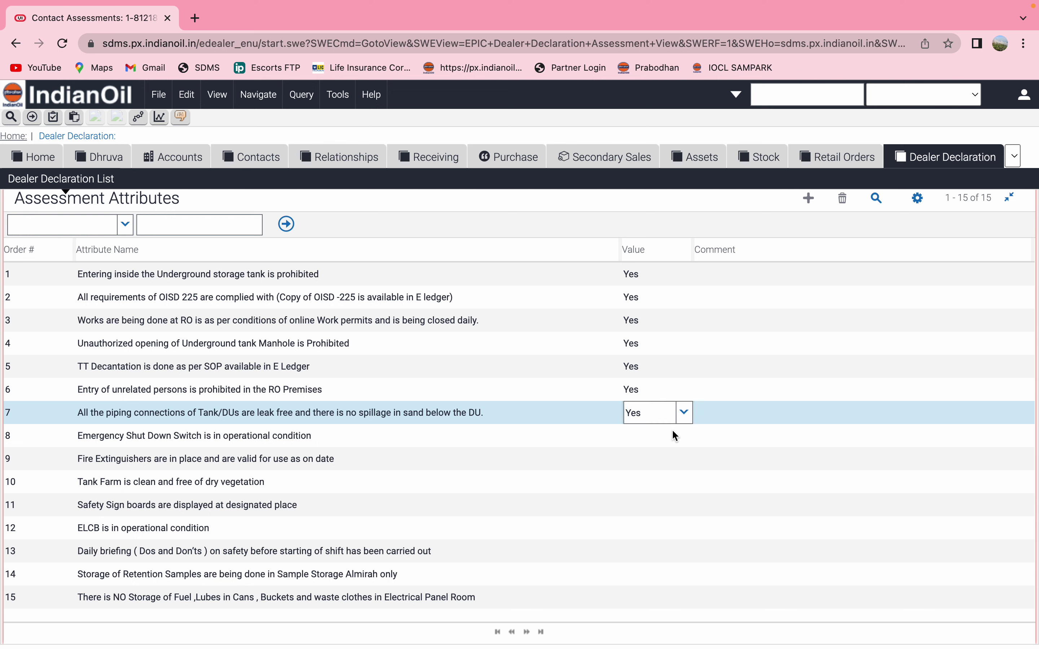
{"action": "left_click", "coordinate": [673, 431]}
{"action": "left_click", "coordinate": [684, 438]}
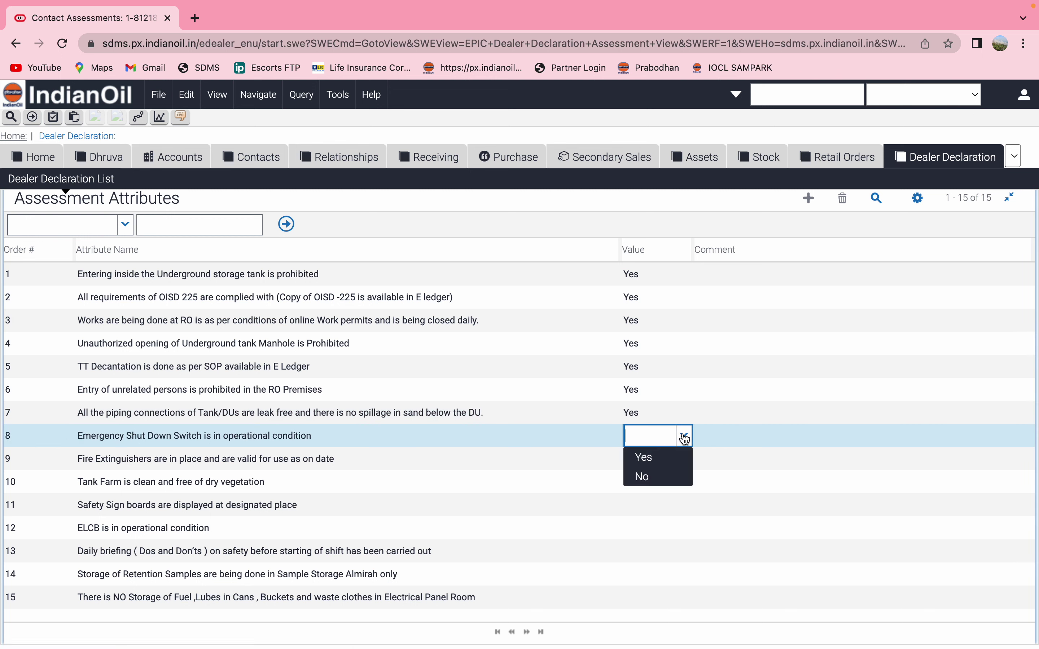
{"action": "left_click", "coordinate": [684, 457]}
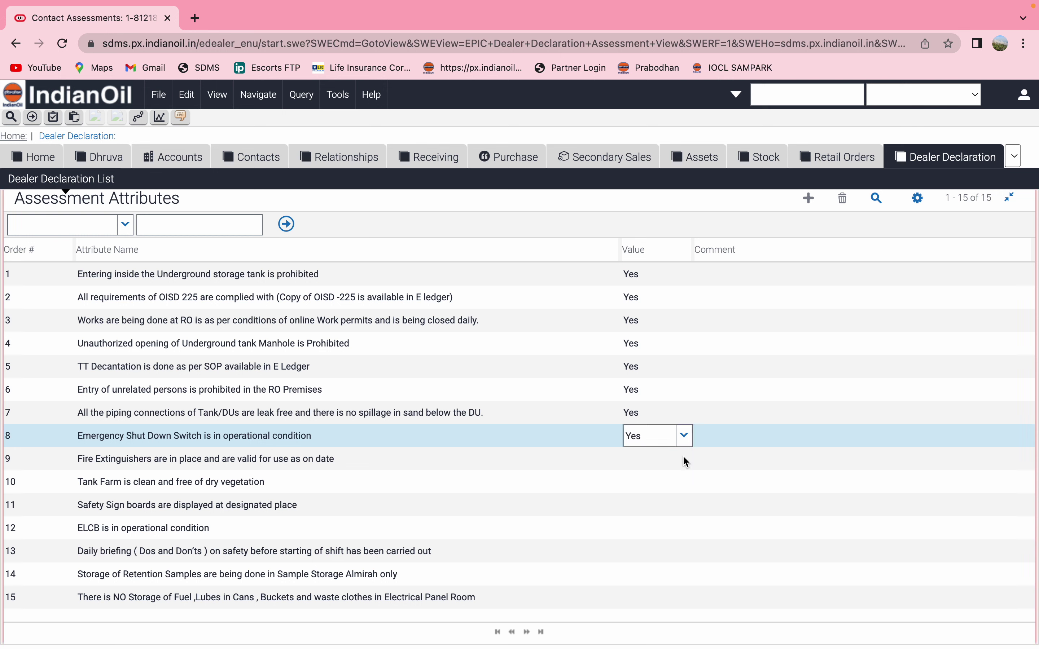
Answer Yes for attributes 9 to 12 of the 07-Apr-2023 declaration, from Fire Extinguishers through ELCB operational condition
{"action": "left_click", "coordinate": [683, 457]}
{"action": "left_click", "coordinate": [684, 458]}
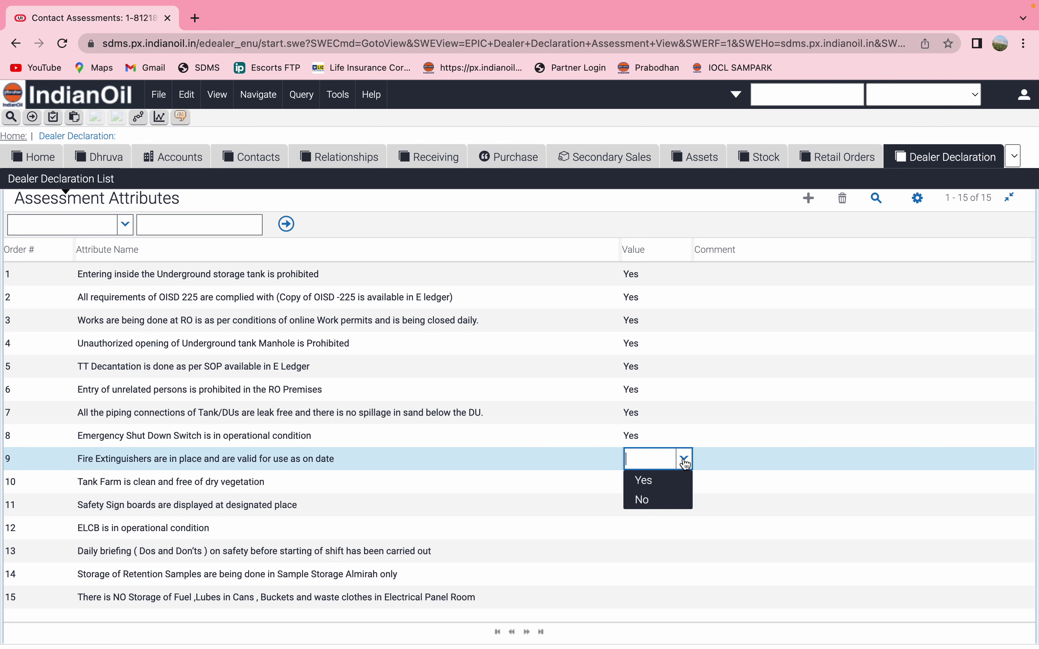
{"action": "left_click", "coordinate": [684, 484]}
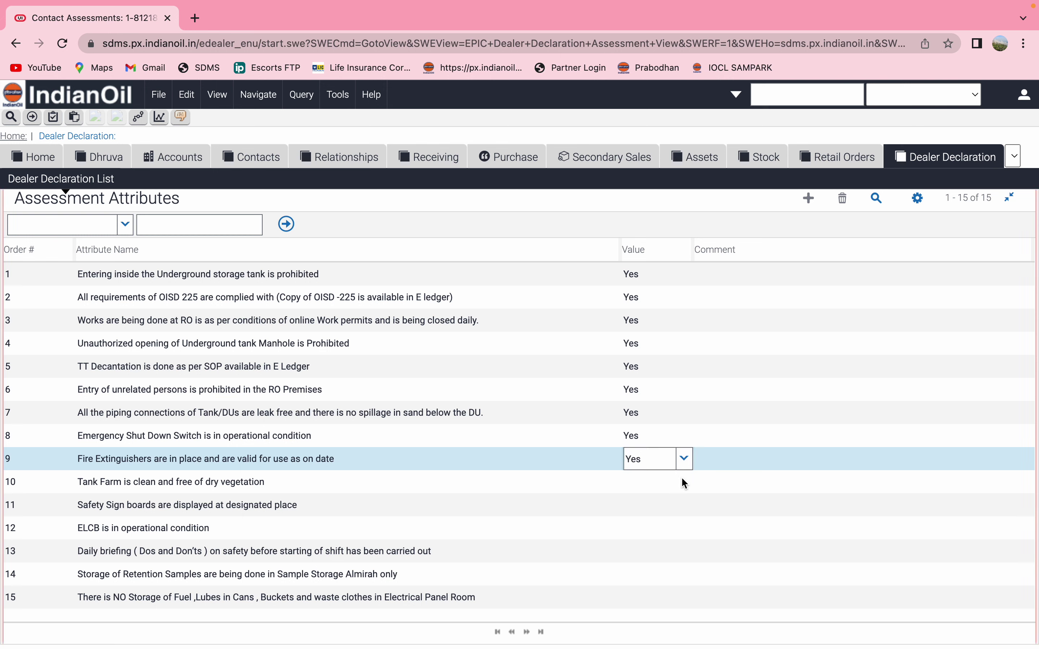
{"action": "left_click", "coordinate": [684, 483]}
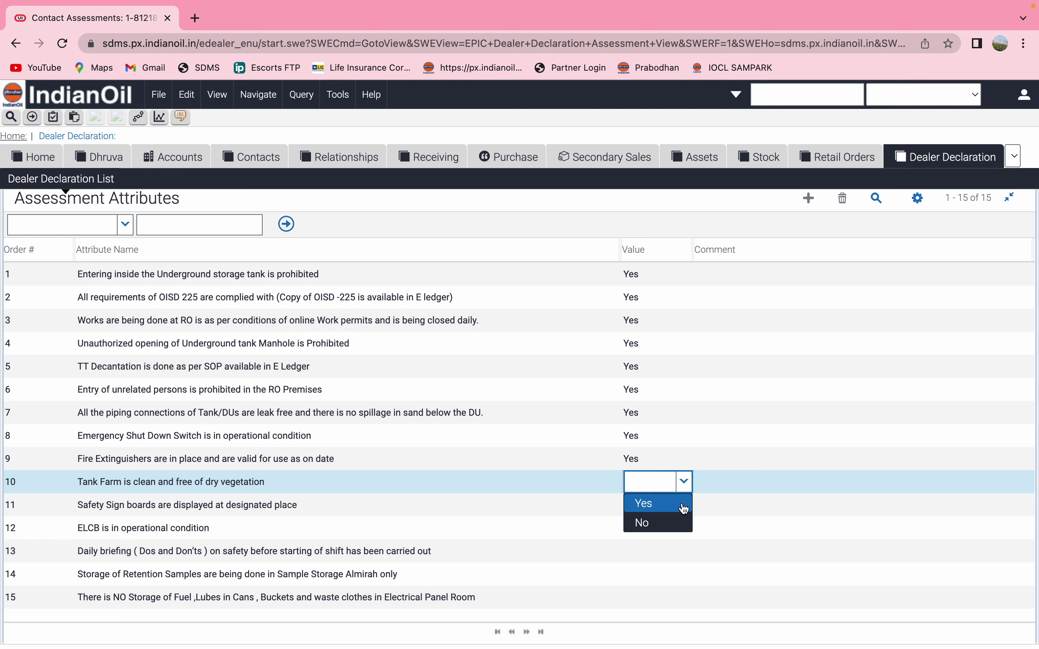
{"action": "left_click", "coordinate": [684, 508]}
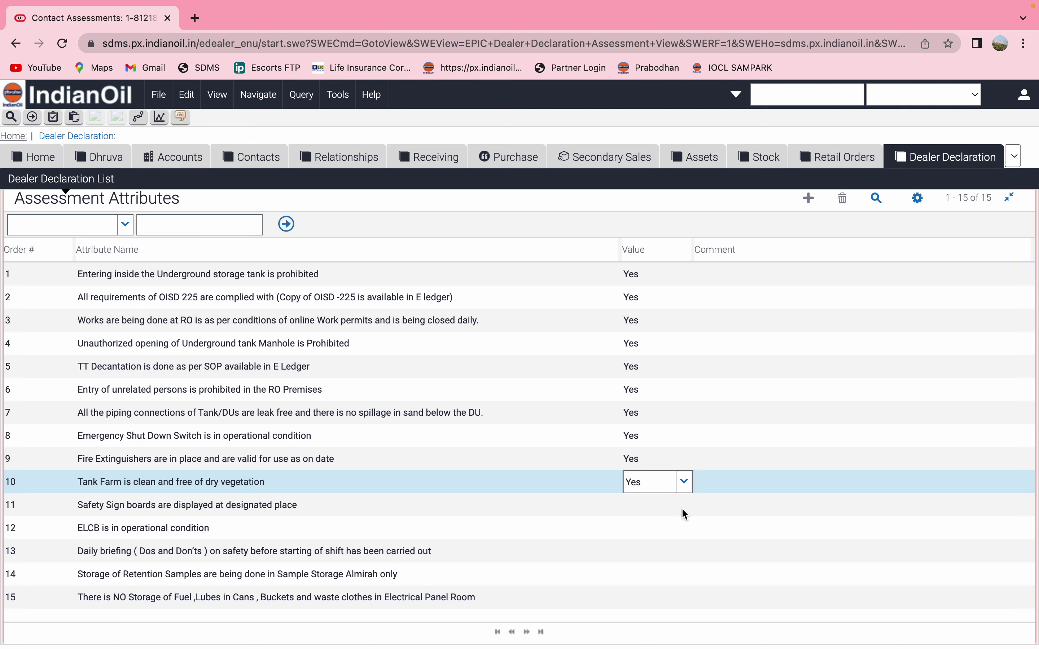
{"action": "left_click", "coordinate": [682, 509]}
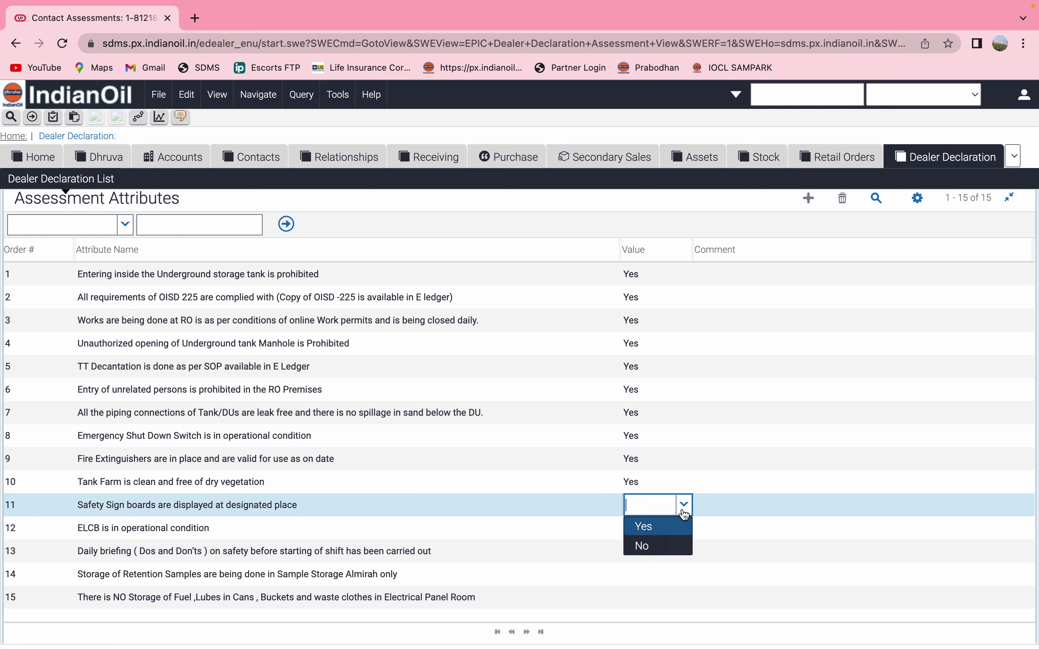
{"action": "left_click", "coordinate": [685, 529]}
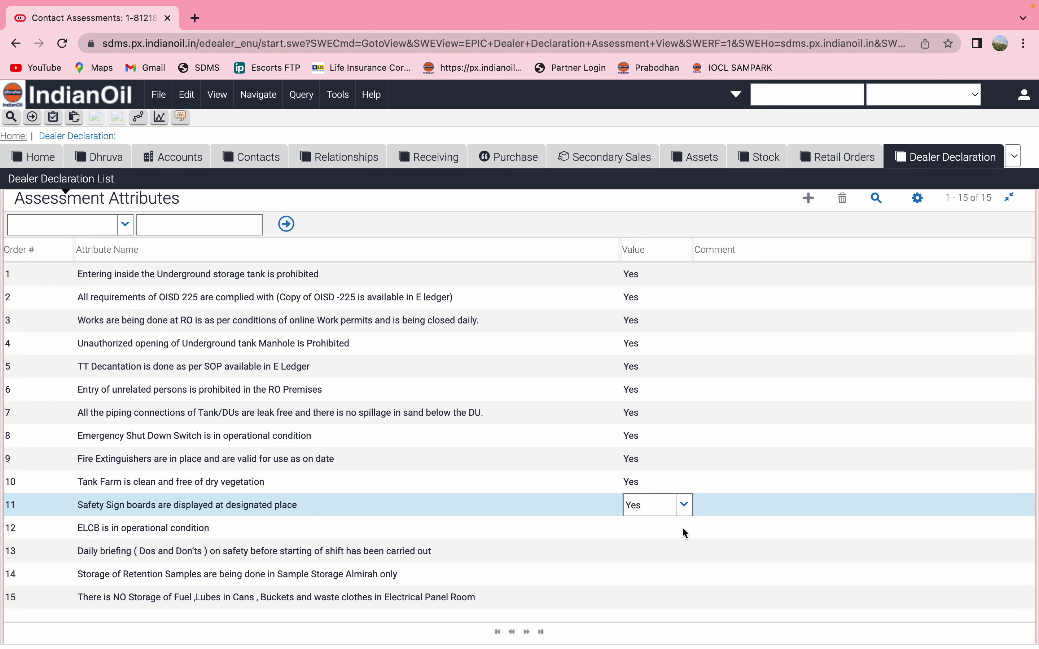
{"action": "left_click", "coordinate": [682, 528]}
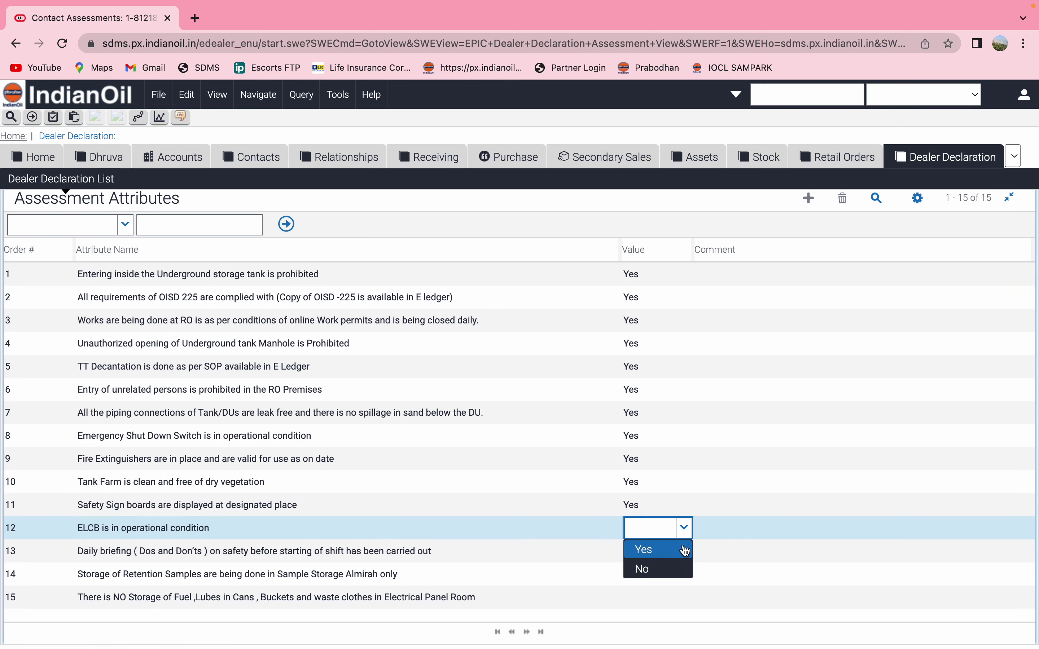
{"action": "left_click", "coordinate": [686, 551]}
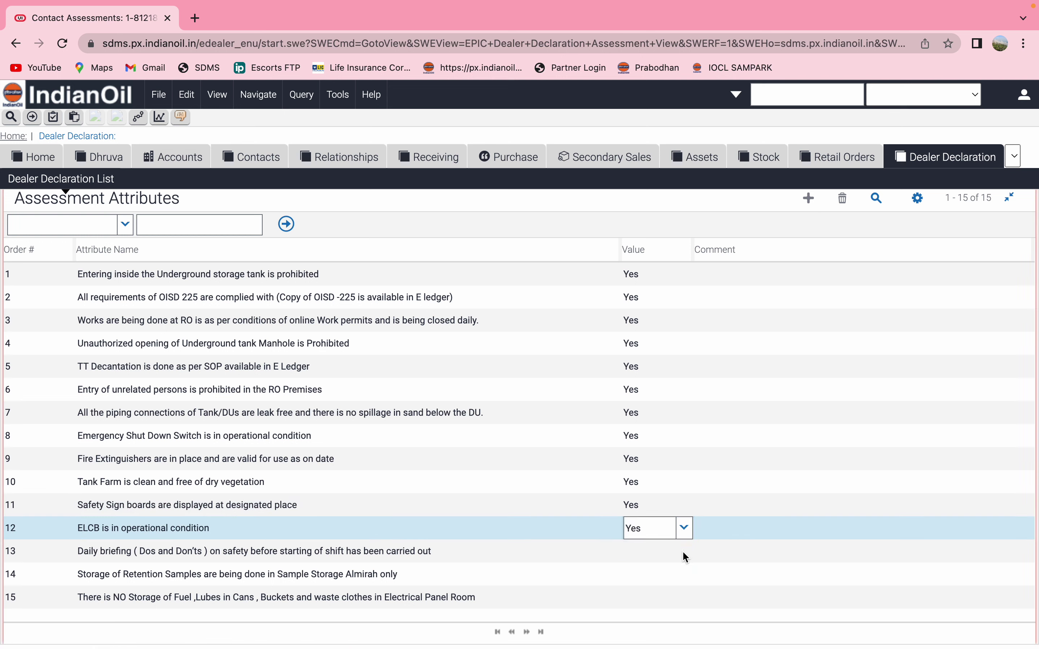
Answer Yes for attributes 13 to 15 of the 07-Apr-2023 declaration: daily briefing, retention sample storage and no fuel storage in the Electrical Panel Room
{"action": "left_click", "coordinate": [682, 552]}
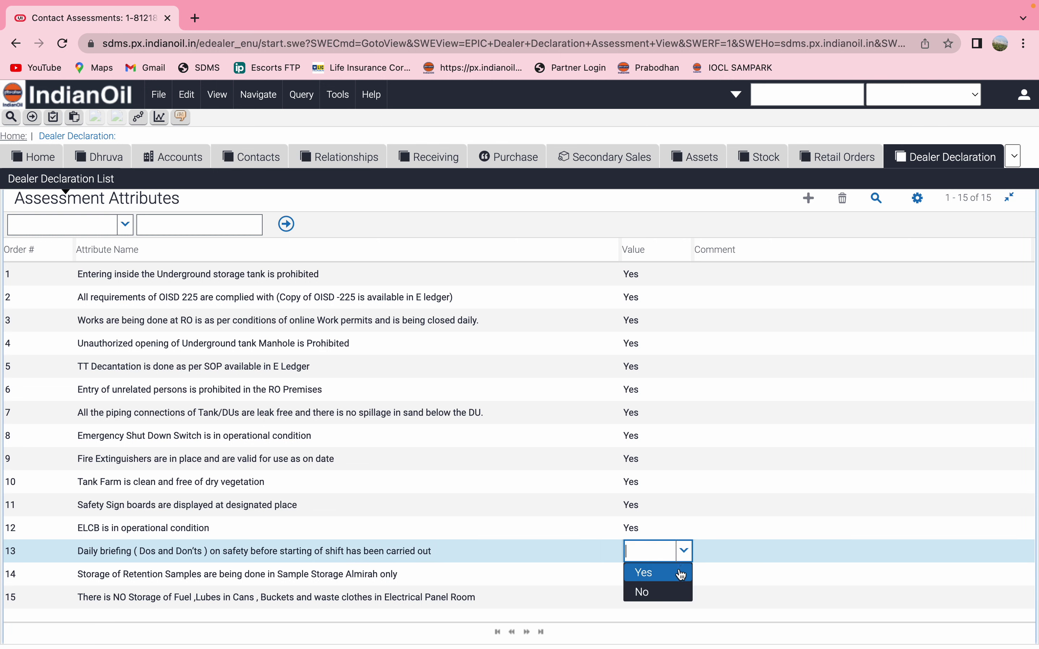
{"action": "left_click", "coordinate": [681, 574]}
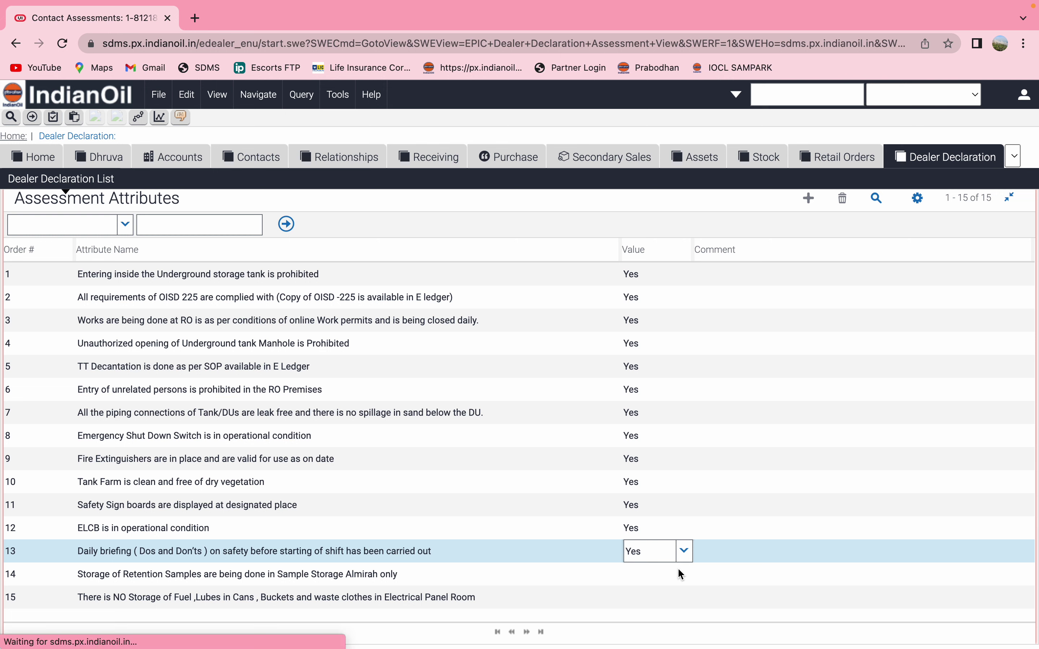
{"action": "left_click", "coordinate": [678, 569]}
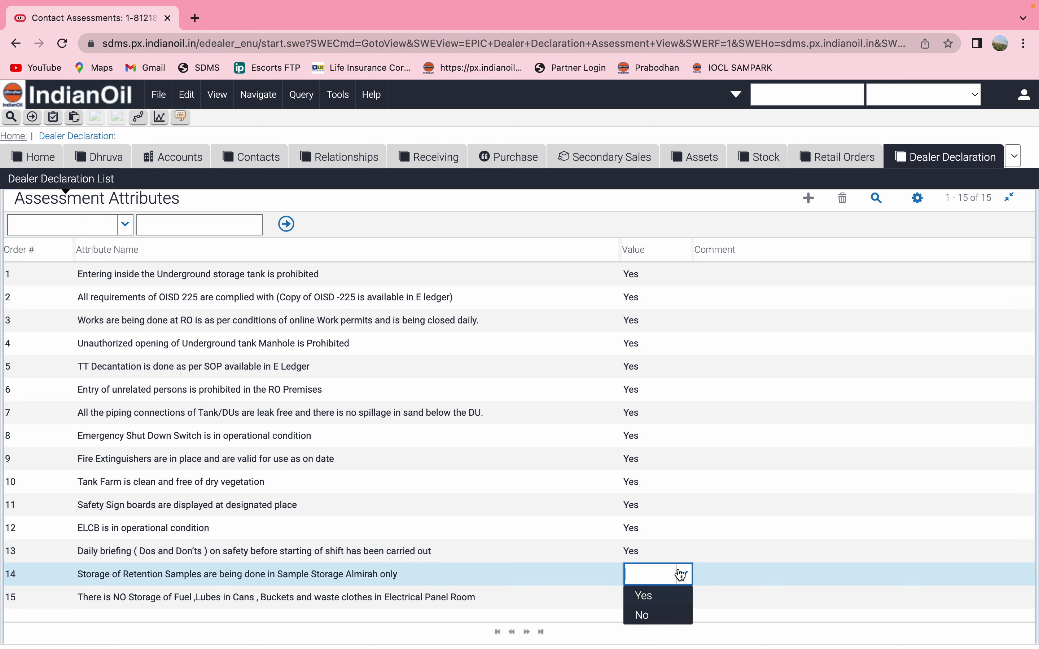
{"action": "left_click", "coordinate": [679, 599]}
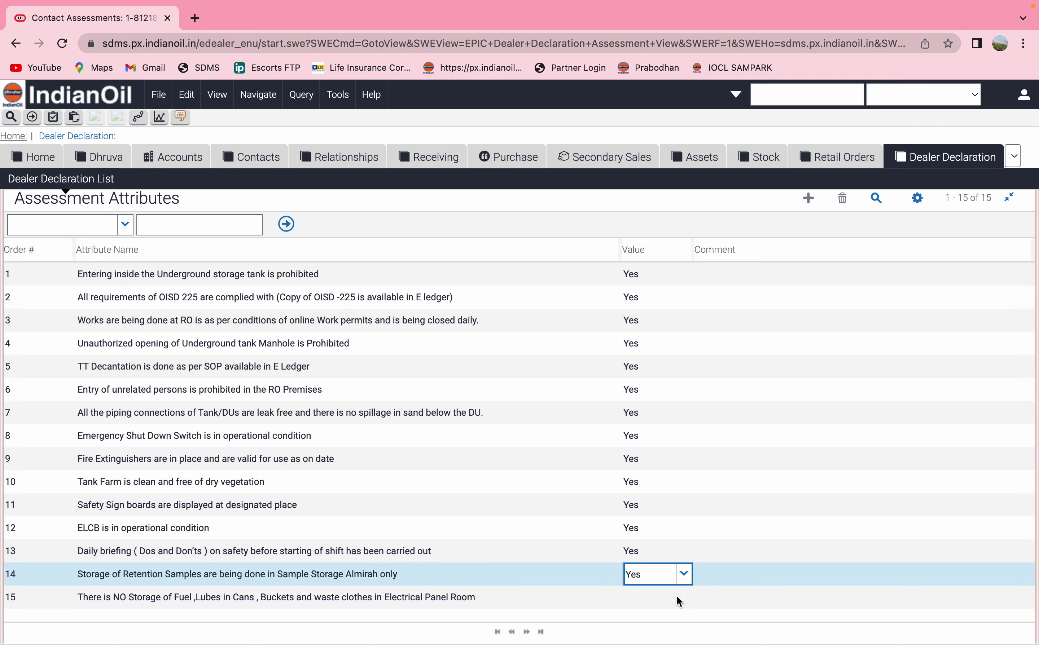
{"action": "left_click", "coordinate": [680, 602]}
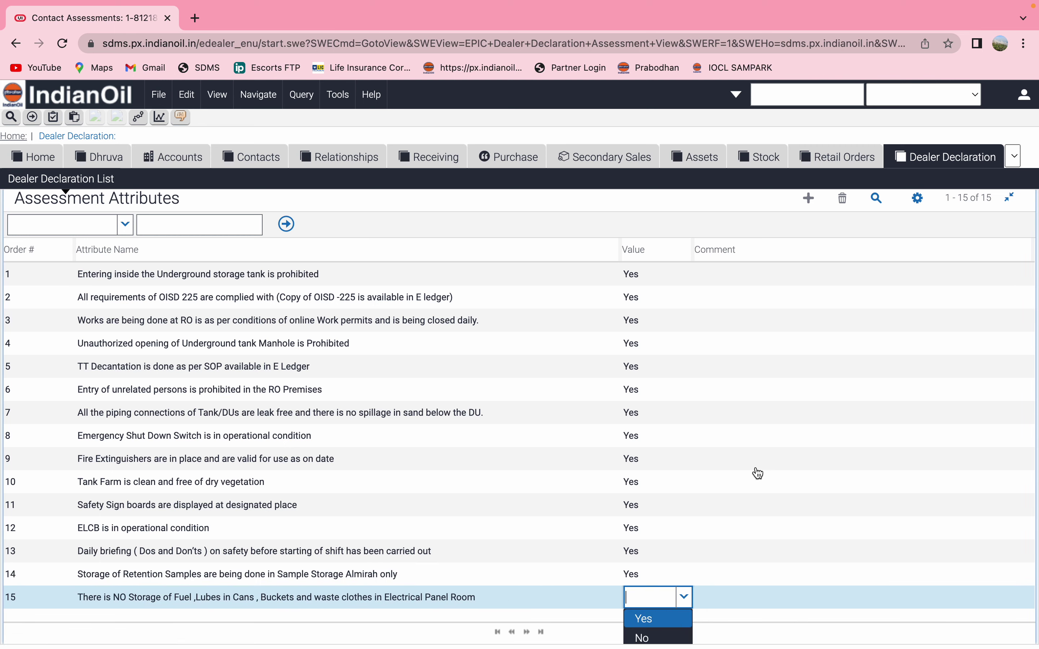
{"action": "key", "text": "Return"}
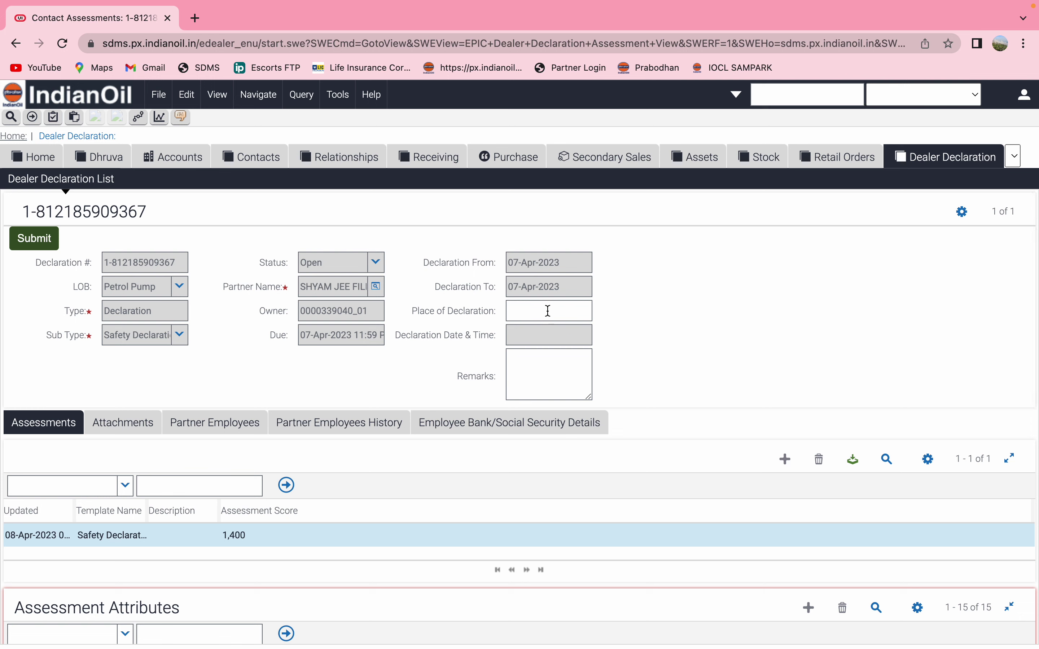
Set the Place of Declaration to SIKANDARABAD for the 07-Apr-2023 safety declaration and submit it
{"action": "left_click", "coordinate": [547, 310]}
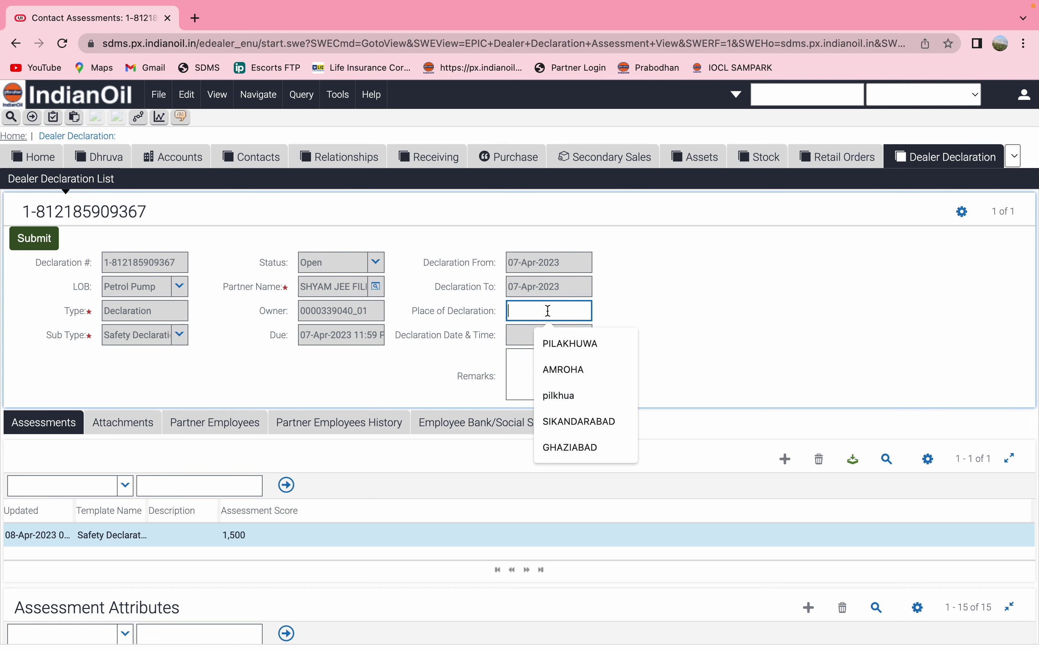
{"action": "left_click", "coordinate": [577, 420]}
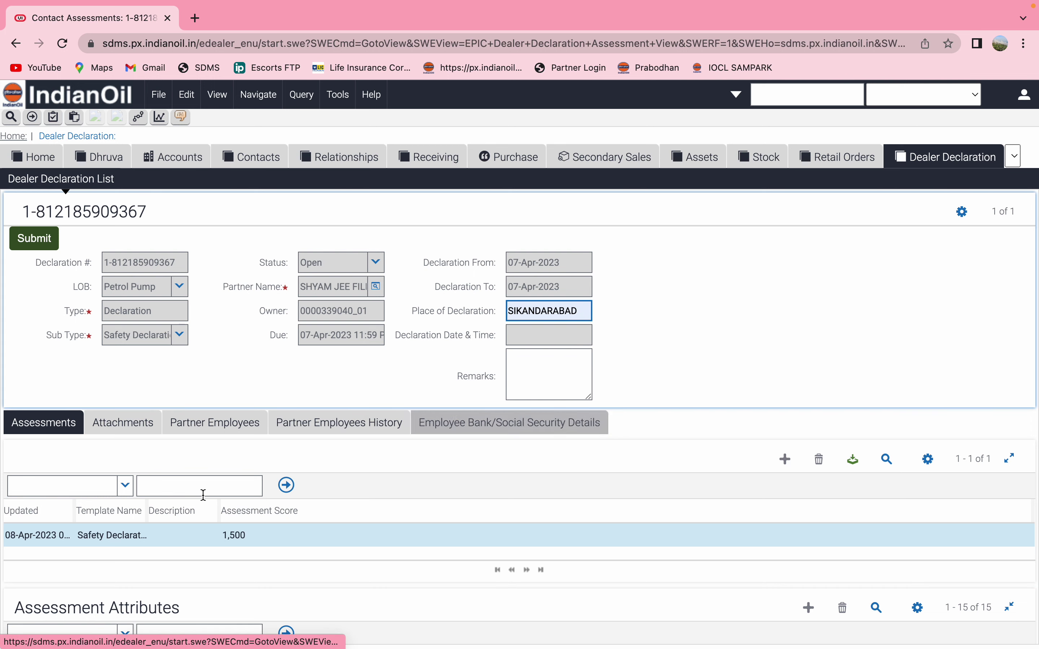
{"action": "left_click", "coordinate": [42, 241]}
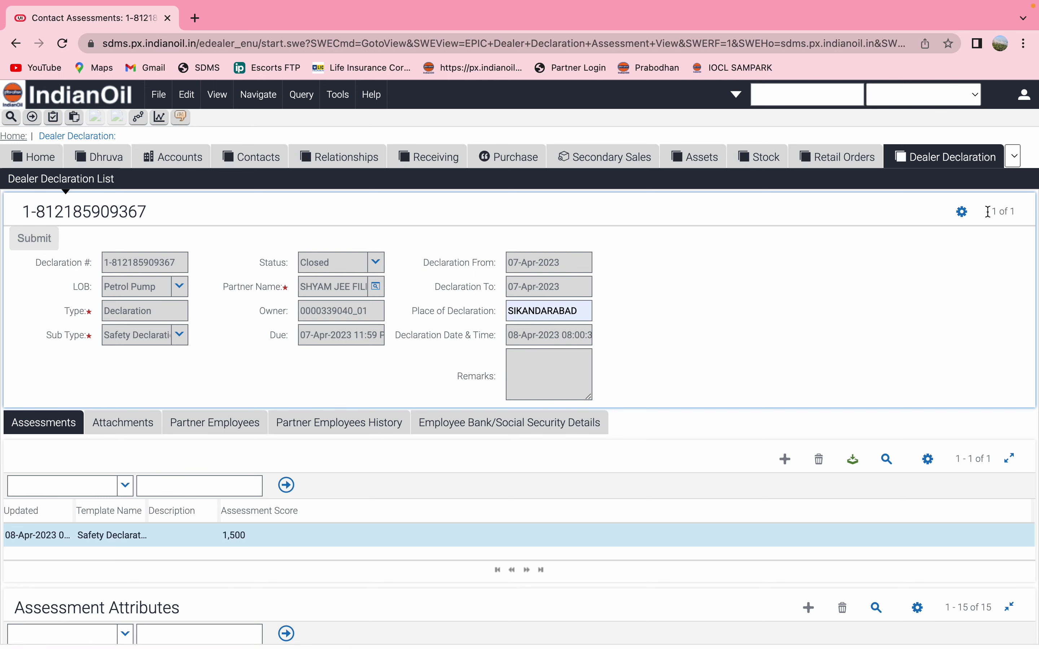
Open the 08-Apr-2023 safety declaration from the dealer declaration list, submit it, and return to the list
{"action": "left_click", "coordinate": [960, 165]}
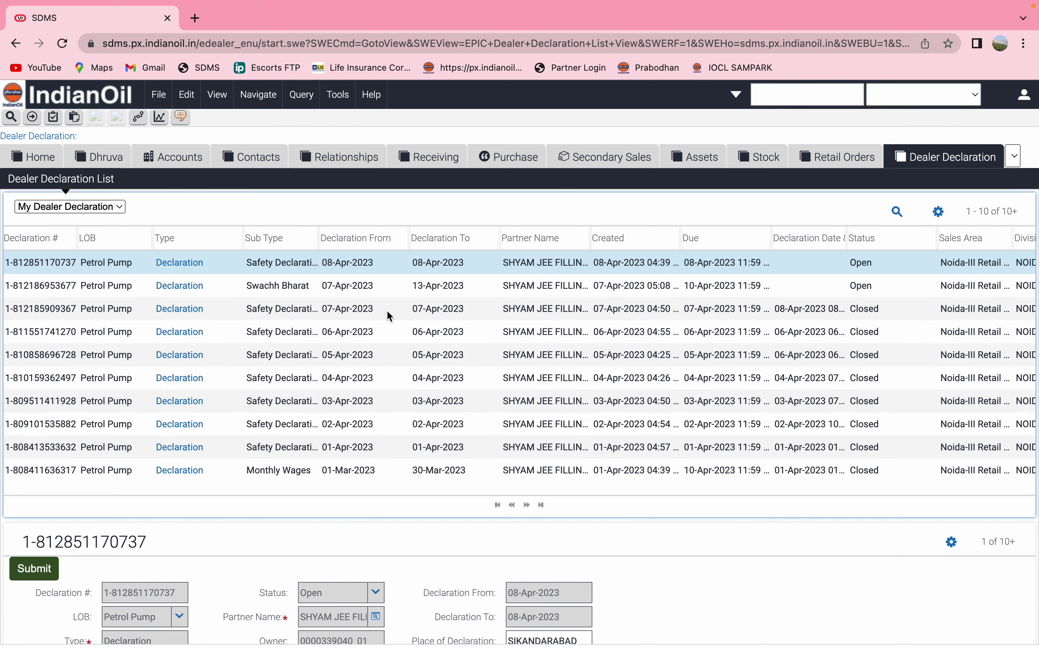
{"action": "left_click", "coordinate": [179, 262]}
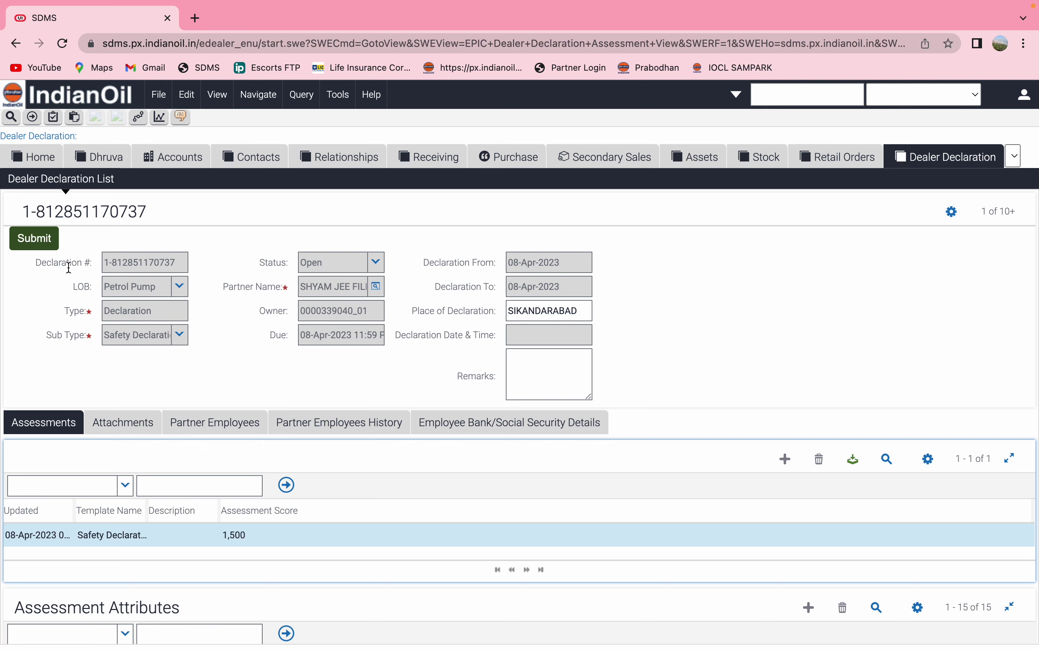
{"action": "left_click", "coordinate": [35, 238]}
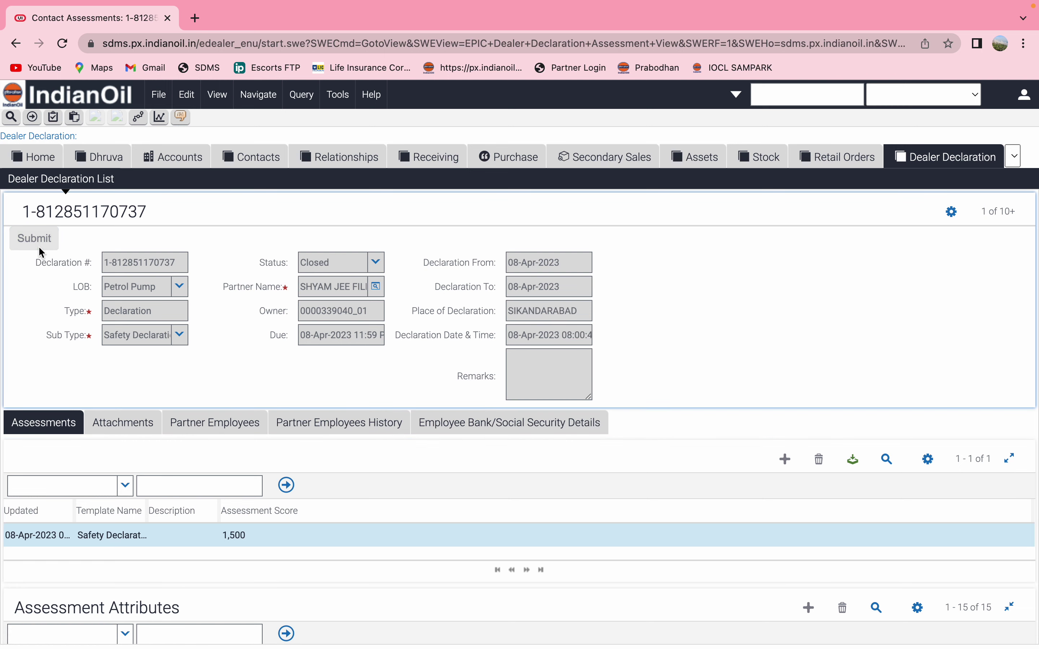
{"action": "left_click", "coordinate": [949, 163]}
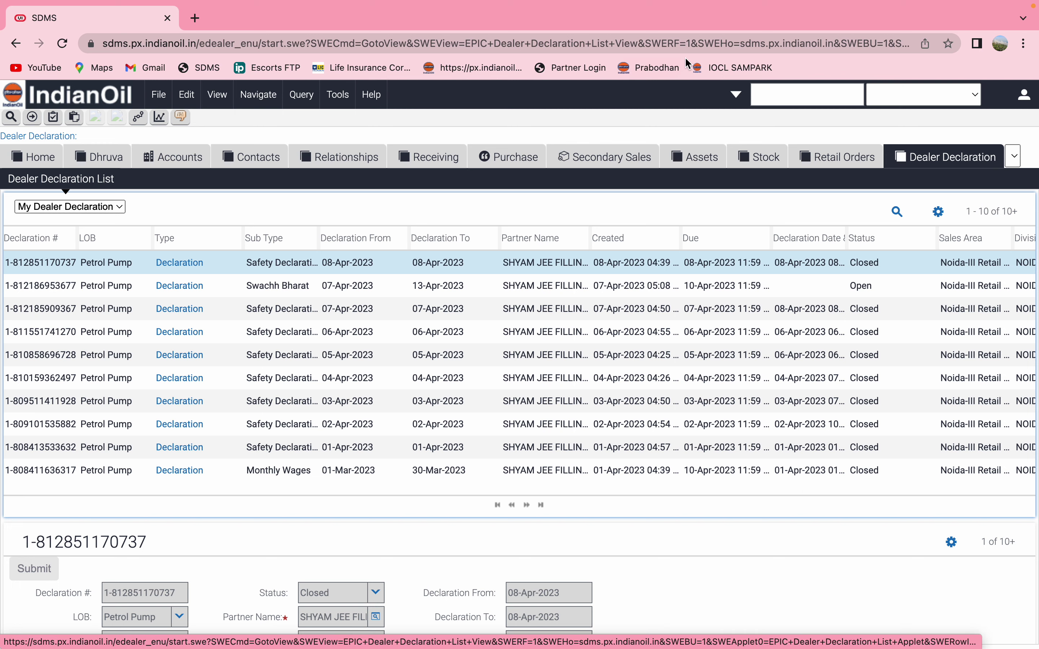
{"action": "mouse_move", "coordinate": [933, 2]}
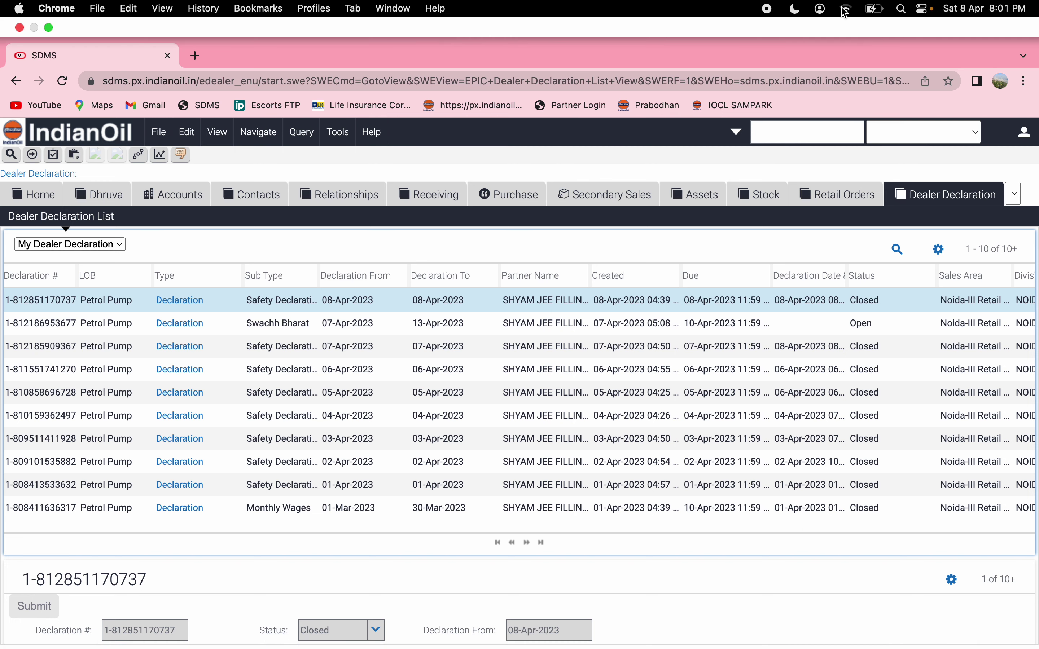